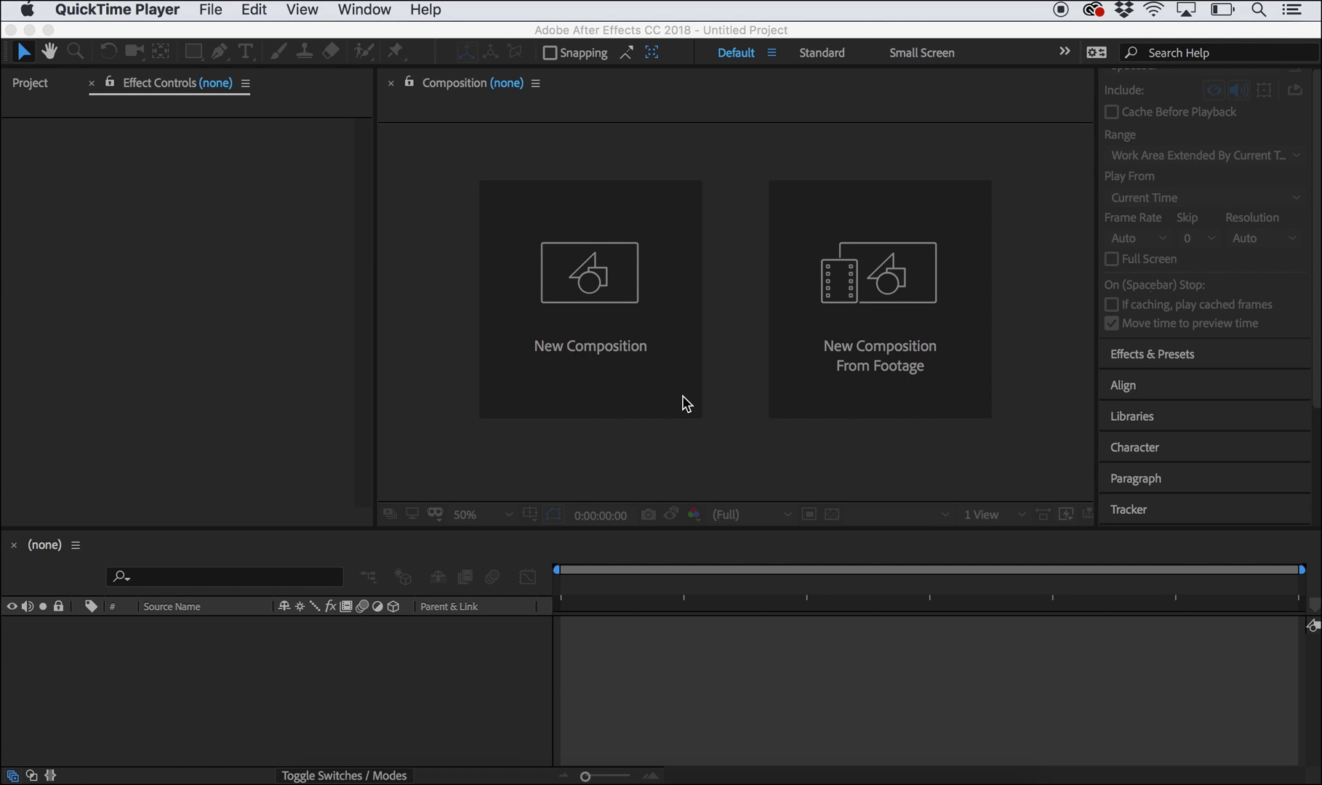
# Start a new composition, Comp 1, at HDTV 1080 29.97 fps with a 30-second duration
pyautogui.click(592, 284)
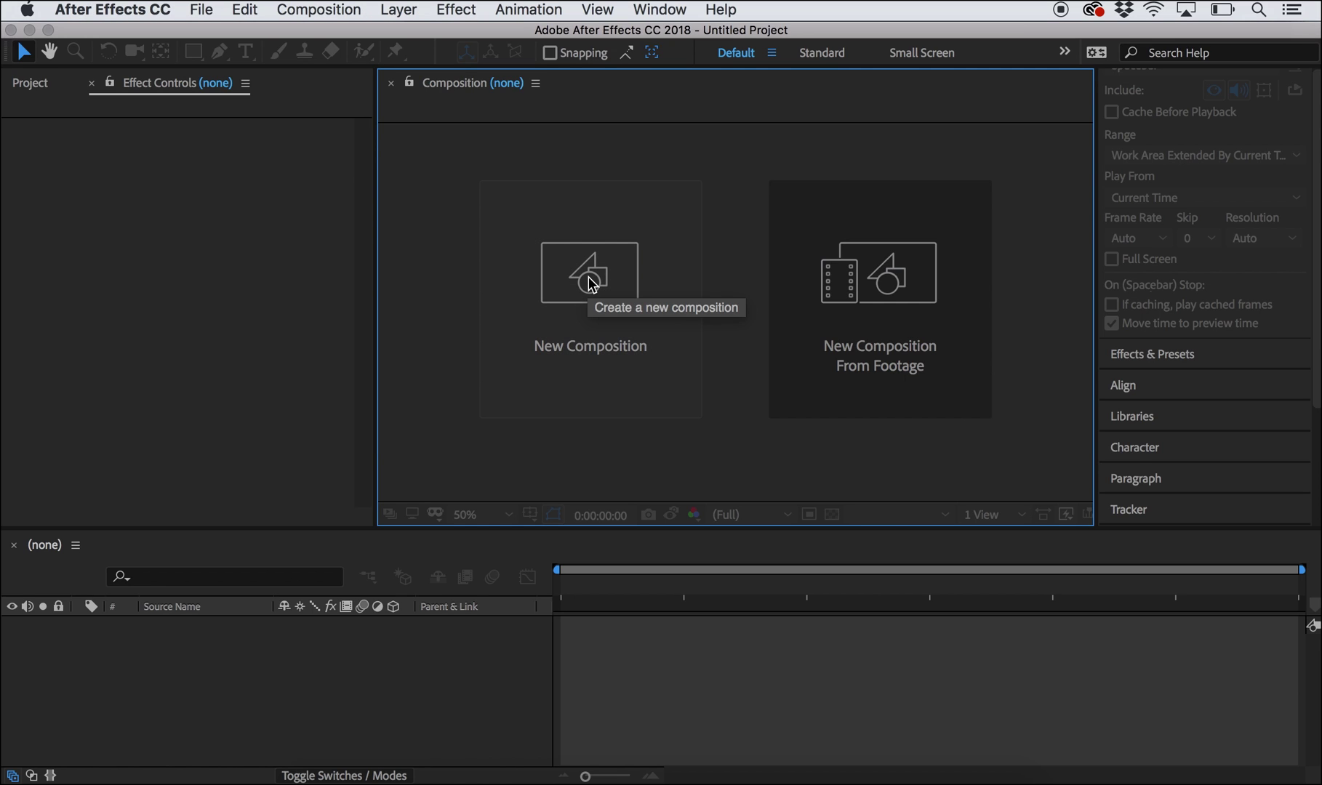
pyautogui.click(590, 281)
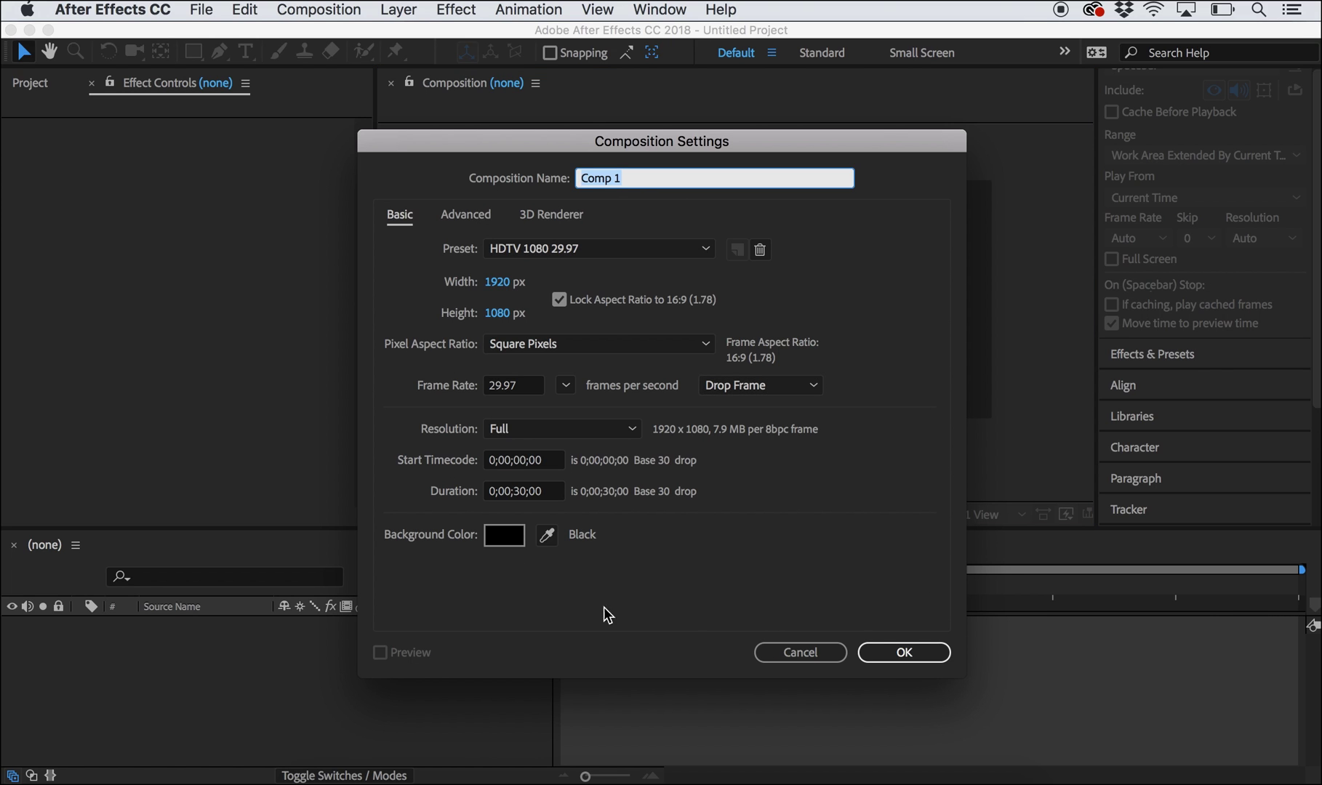
# Accept Comp 1's default settings and begin a new solid layer
pyautogui.click(886, 650)
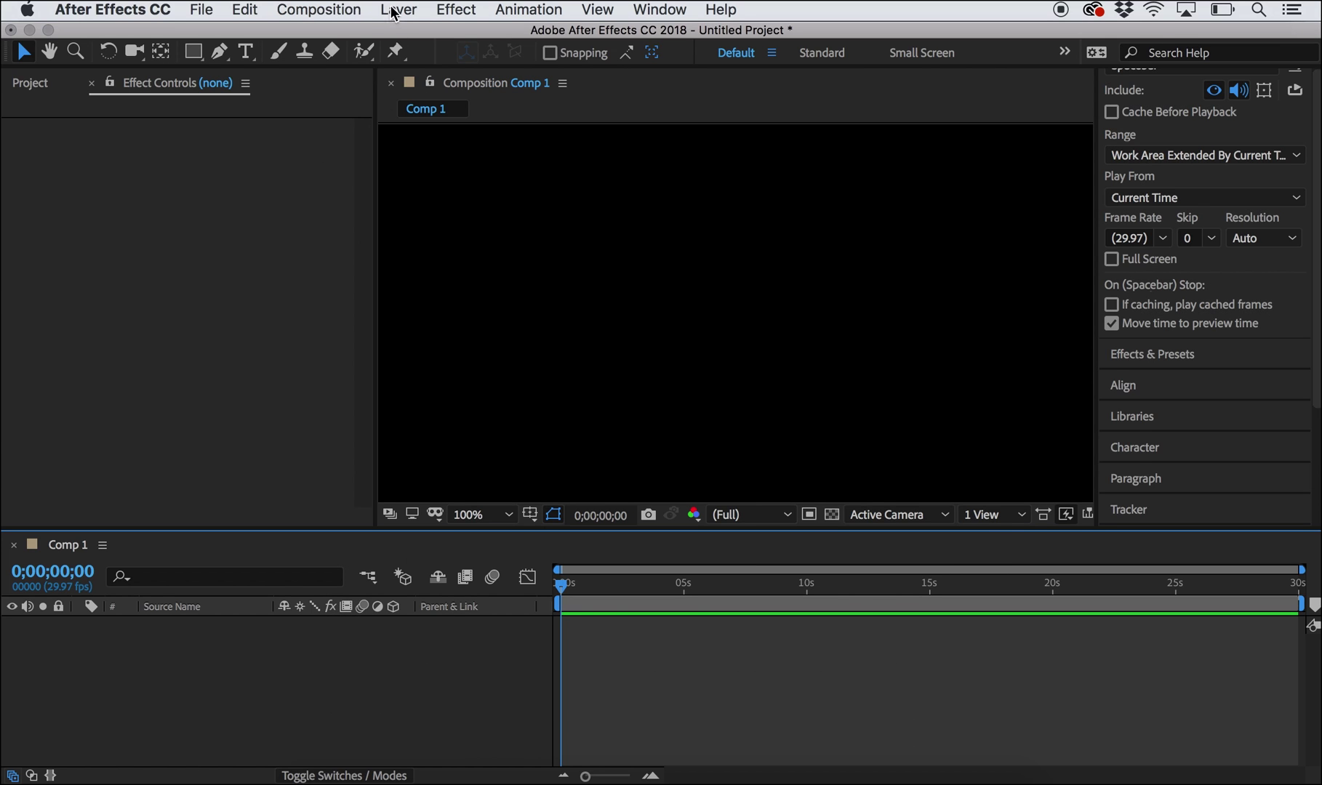
pyautogui.click(411, 16)
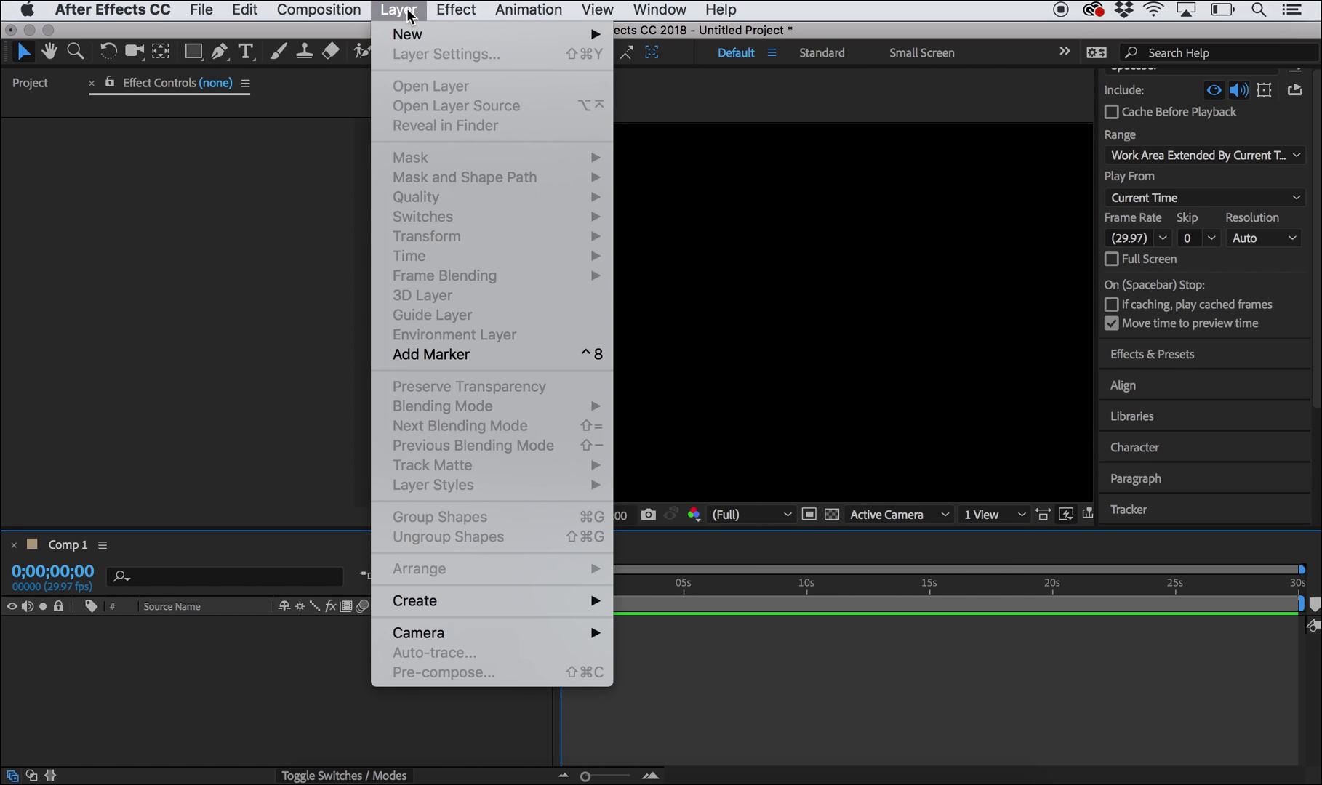
pyautogui.moveTo(414, 34)
pyautogui.click(669, 67)
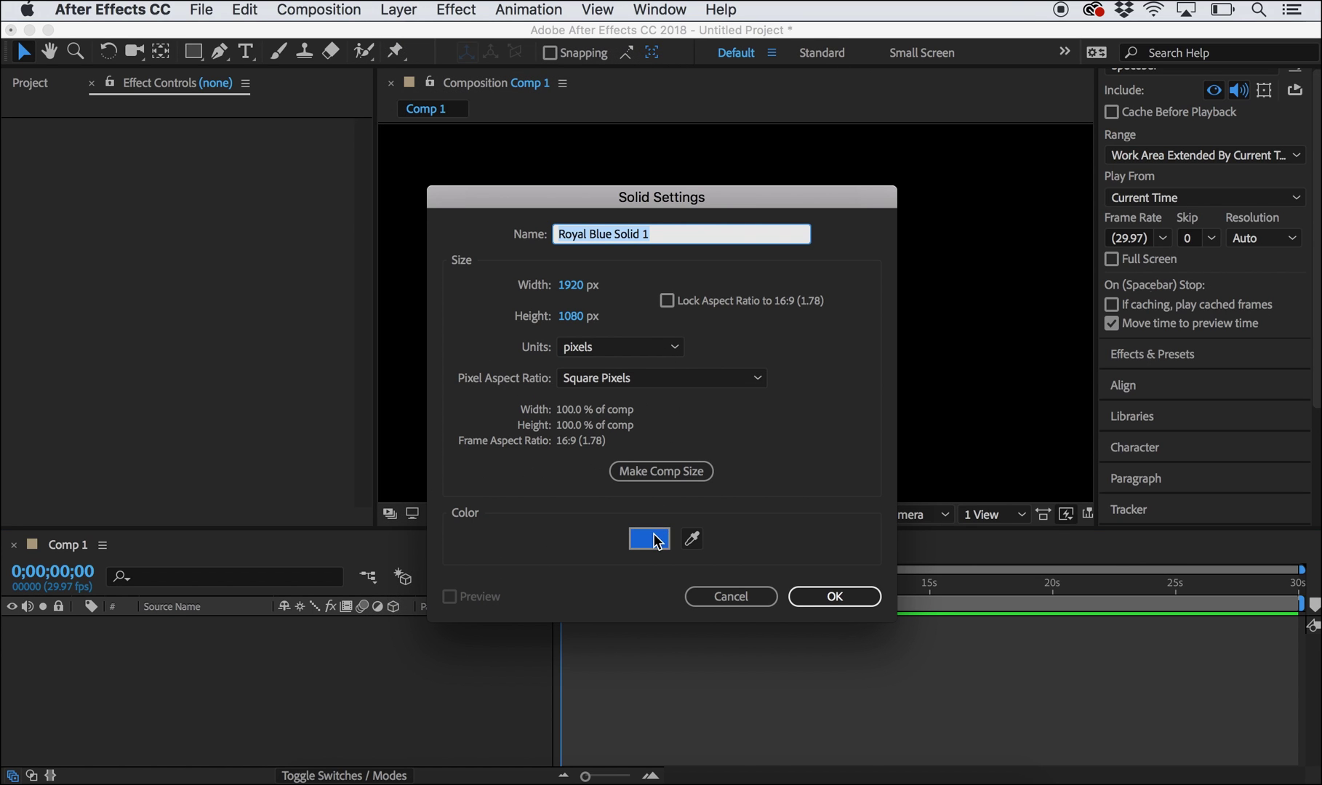
# Colour the solid cyan #1499D3 and create Royal Blue Solid 1
pyautogui.click(649, 538)
pyautogui.moveTo(673, 325)
pyautogui.mouseDown()
pyautogui.moveTo(619, 409)
pyautogui.moveTo(653, 357)
pyautogui.moveTo(625, 339)
pyautogui.moveTo(645, 351)
pyautogui.moveTo(654, 328)
pyautogui.mouseUp()
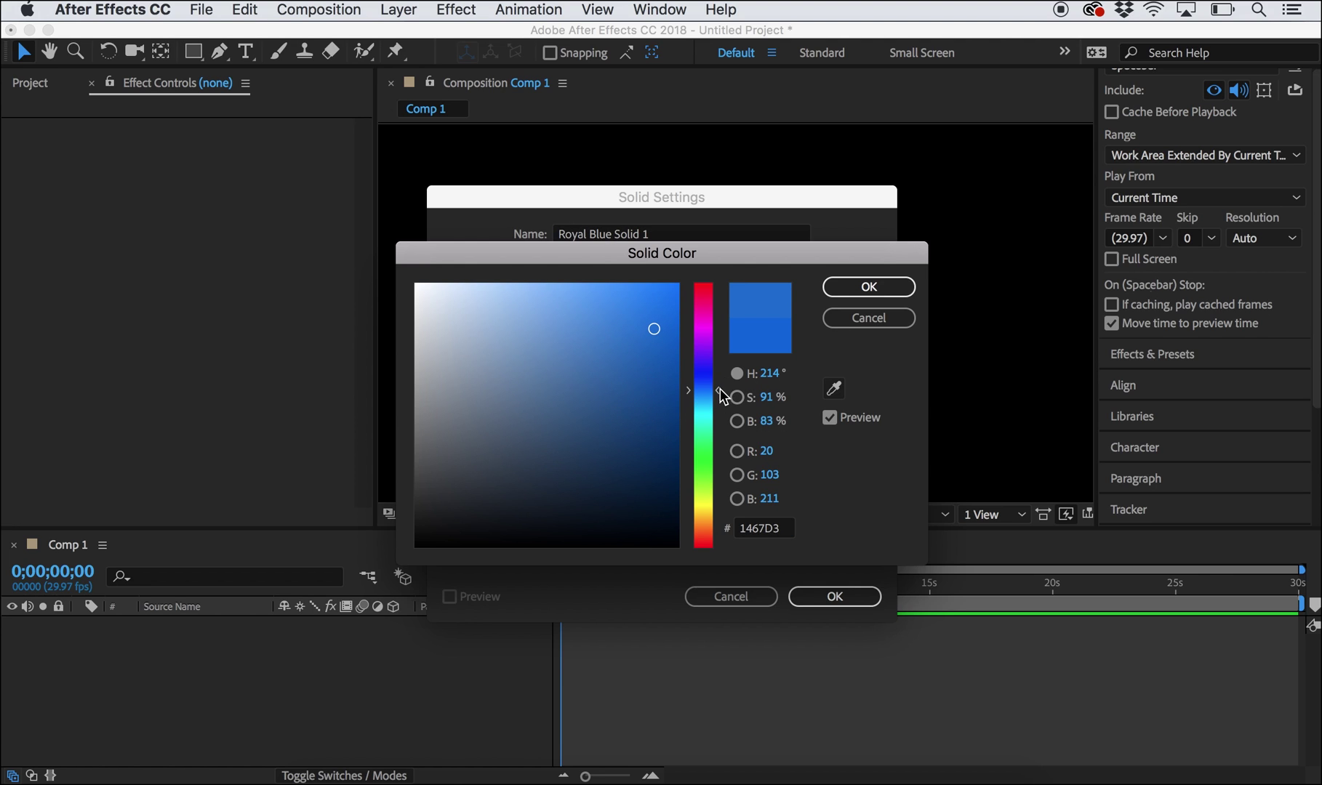
pyautogui.moveTo(720, 393); pyautogui.dragTo(719, 407)
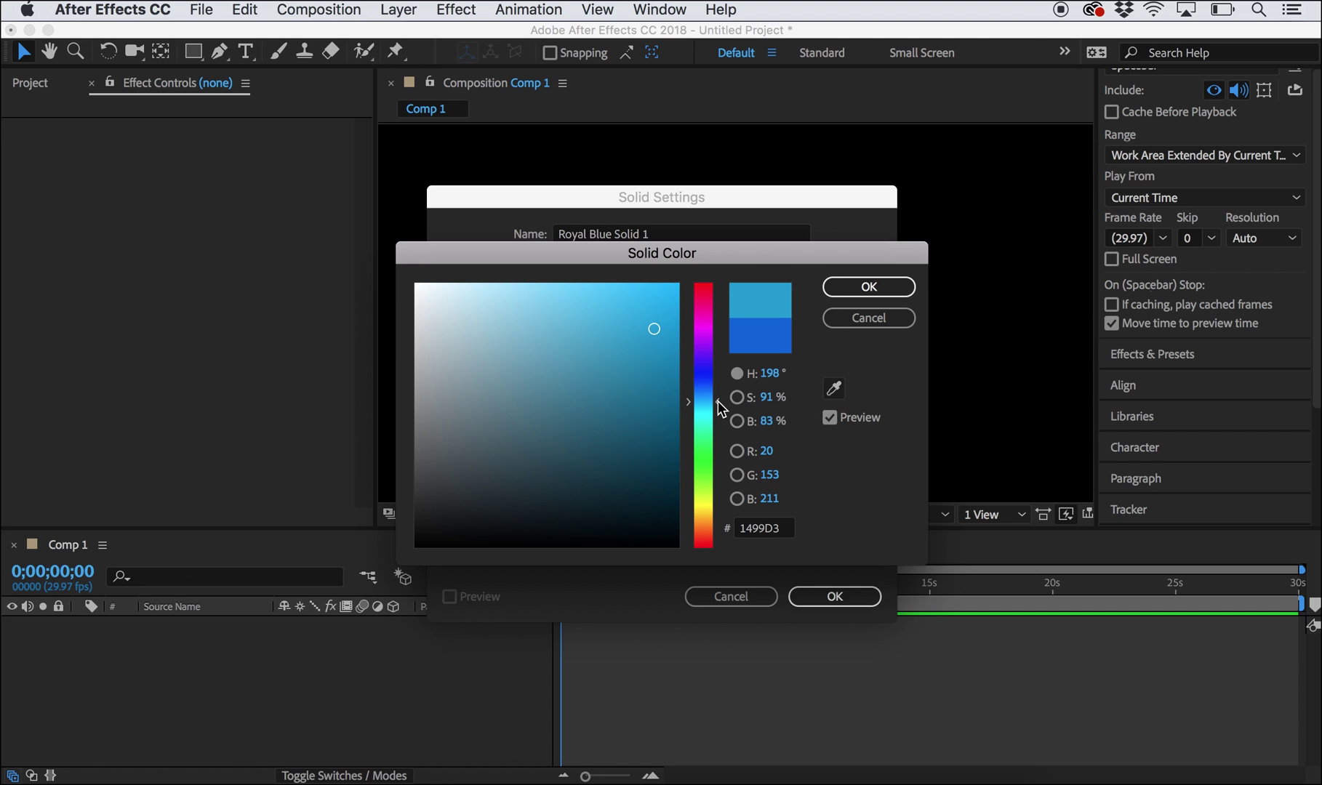
pyautogui.click(877, 288)
pyautogui.click(826, 600)
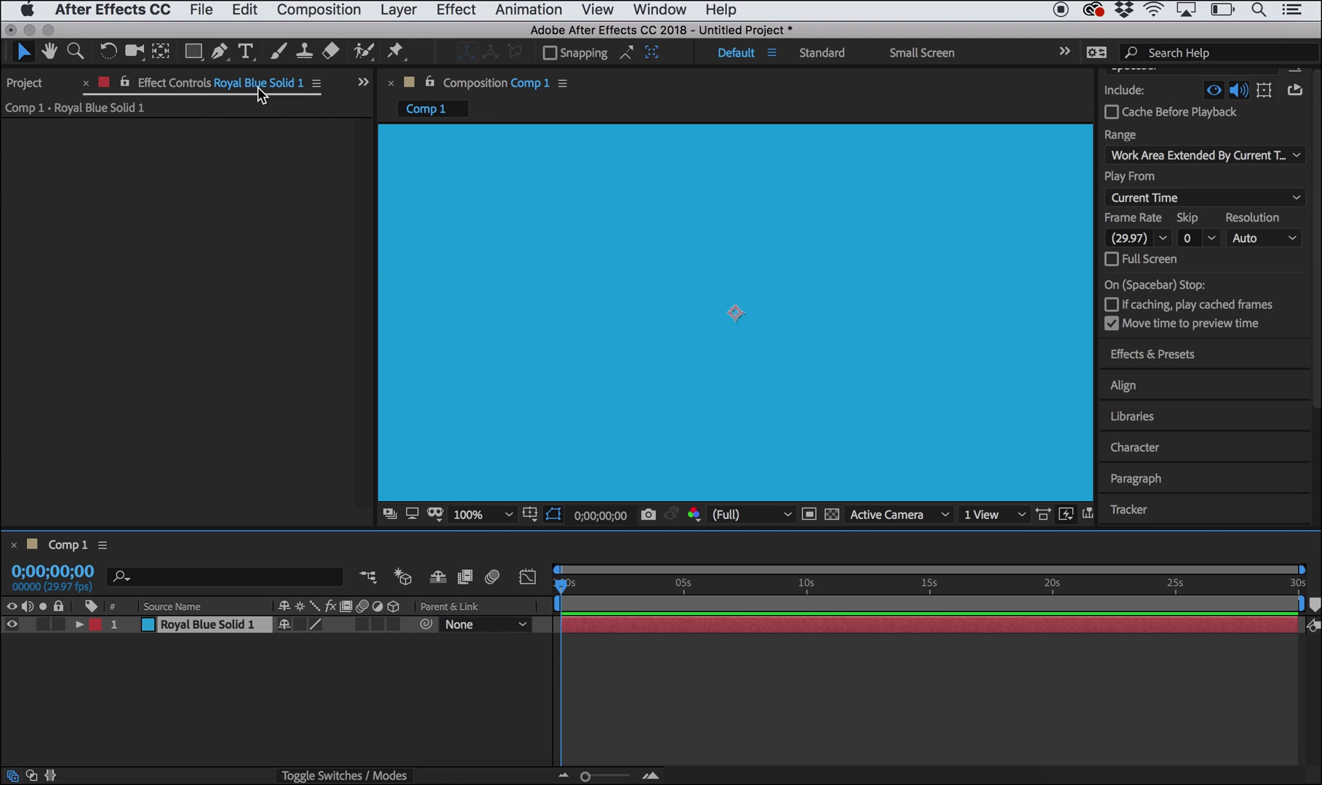
# Create a text layer with a lowercase o set in Futura
pyautogui.click(247, 53)
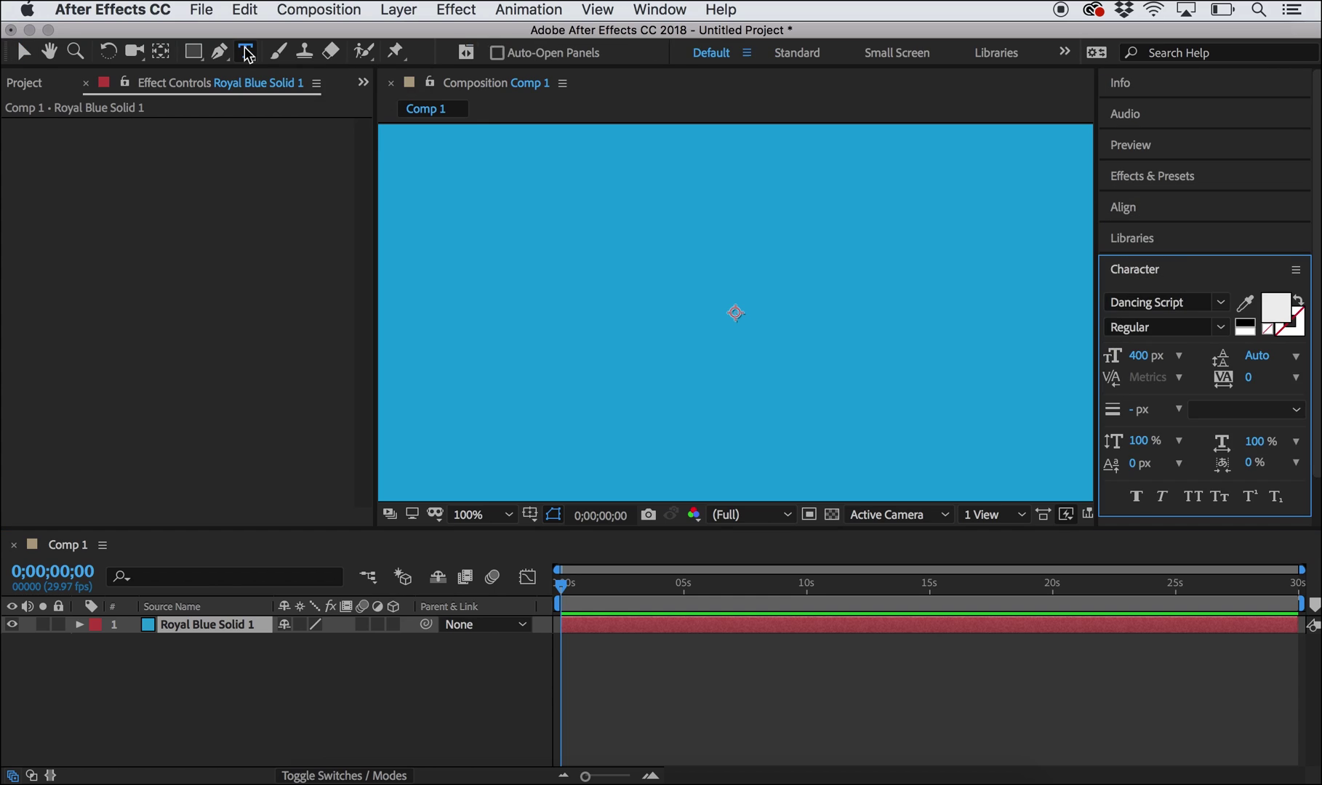
pyautogui.click(644, 250)
pyautogui.write('O')
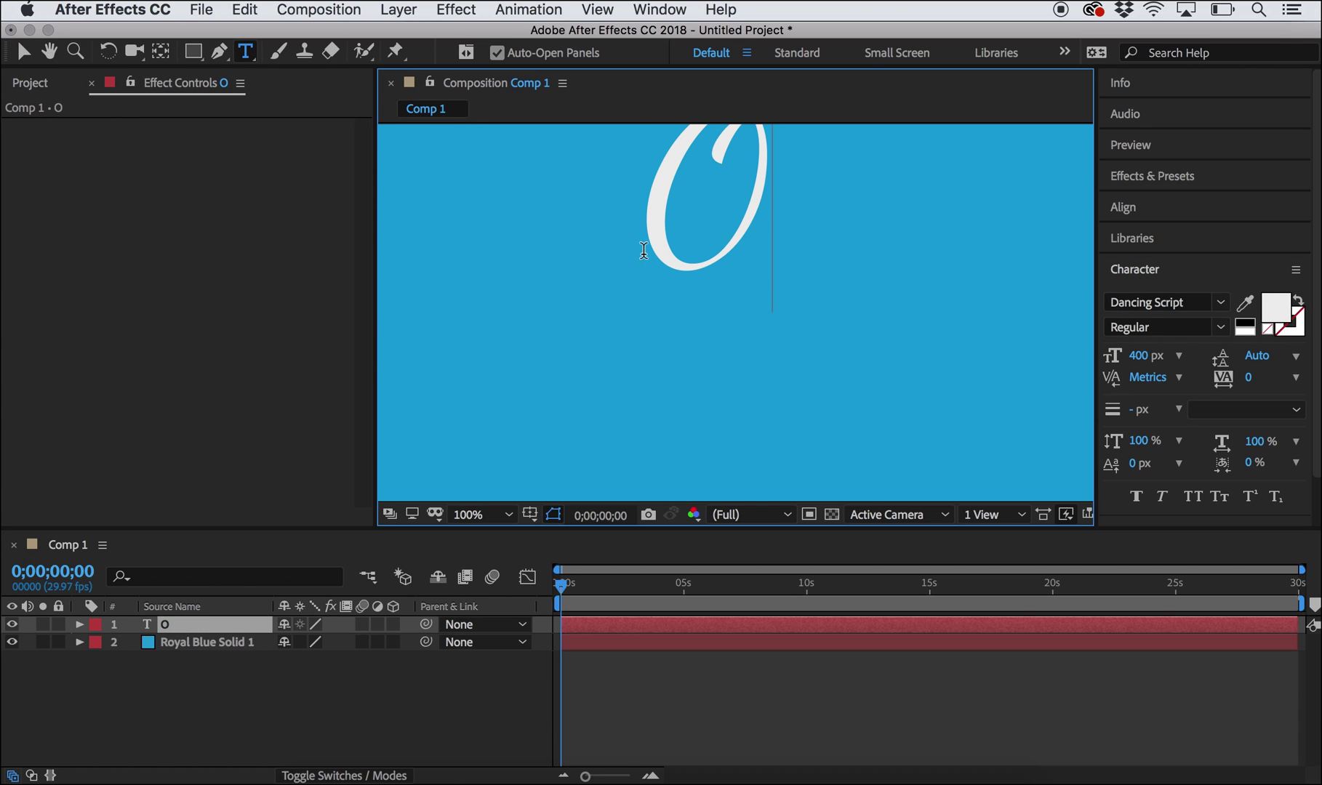
pyautogui.moveTo(612, 224); pyautogui.dragTo(629, 224)
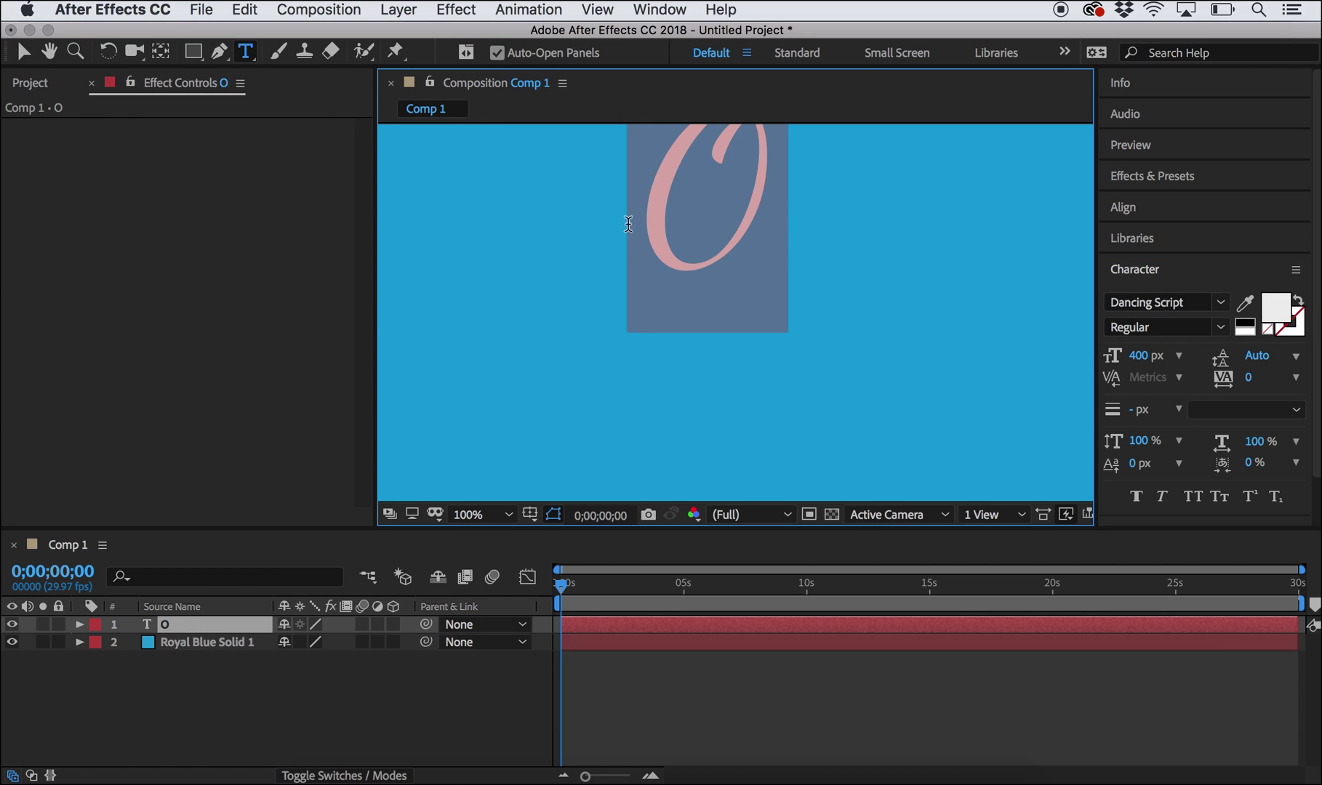
pyautogui.click(1220, 304)
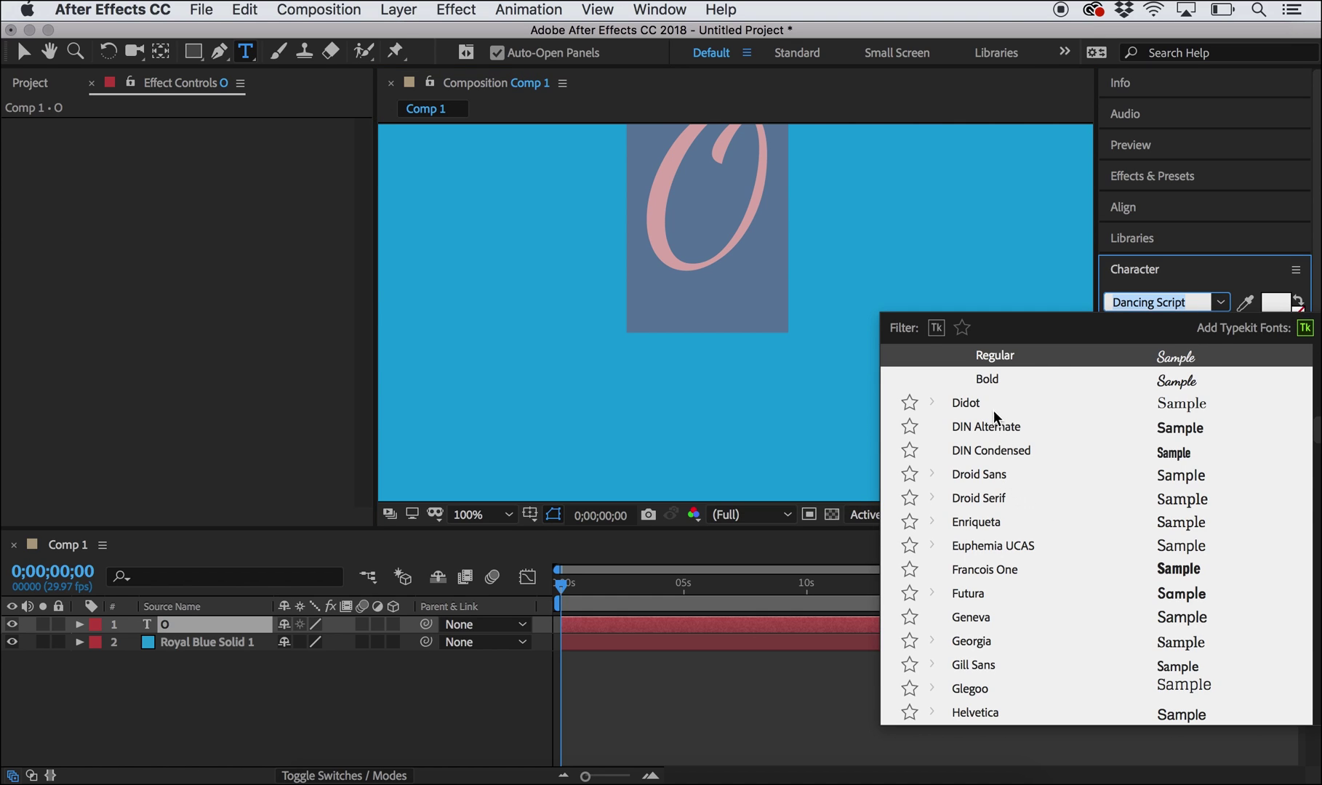
pyautogui.scroll(-4, 985, 405)
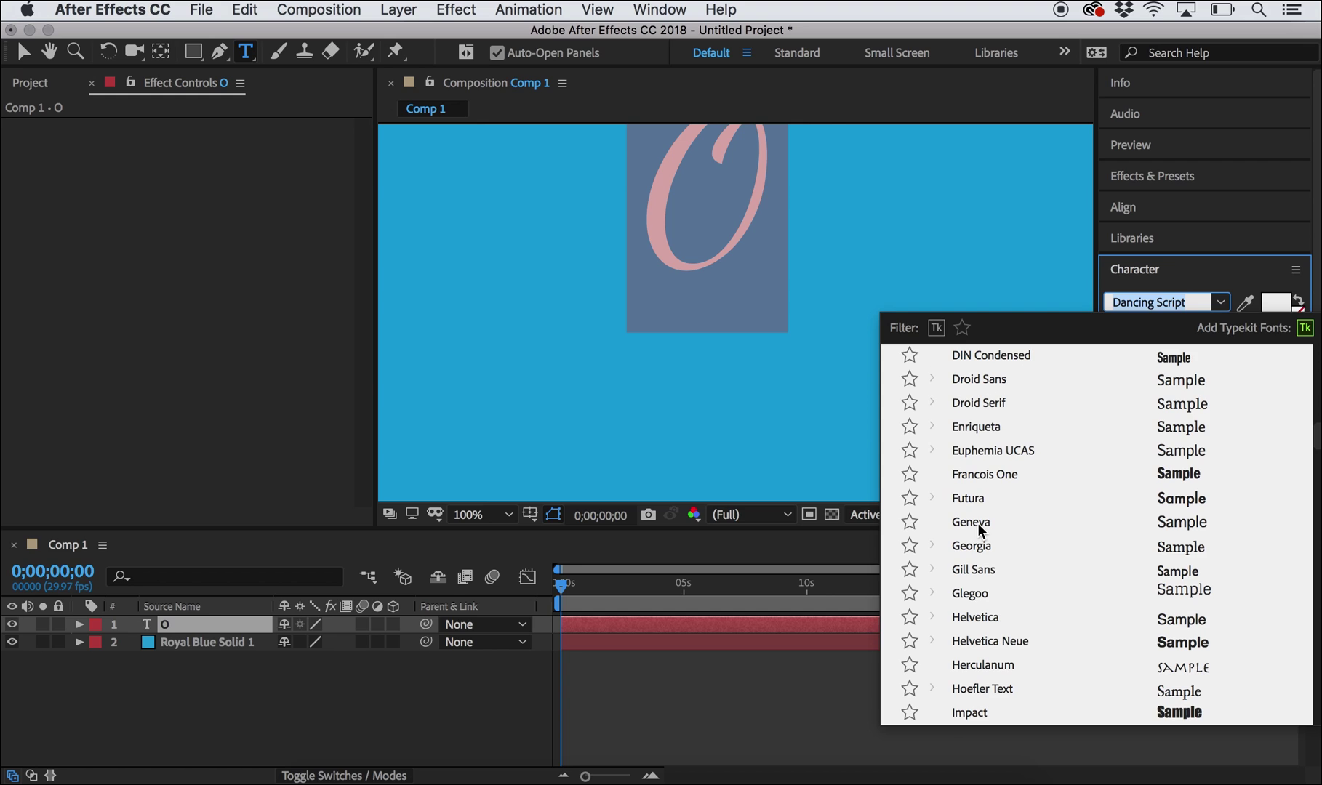
pyautogui.scroll(-1, 981, 531)
pyautogui.scroll(-2, 980, 532)
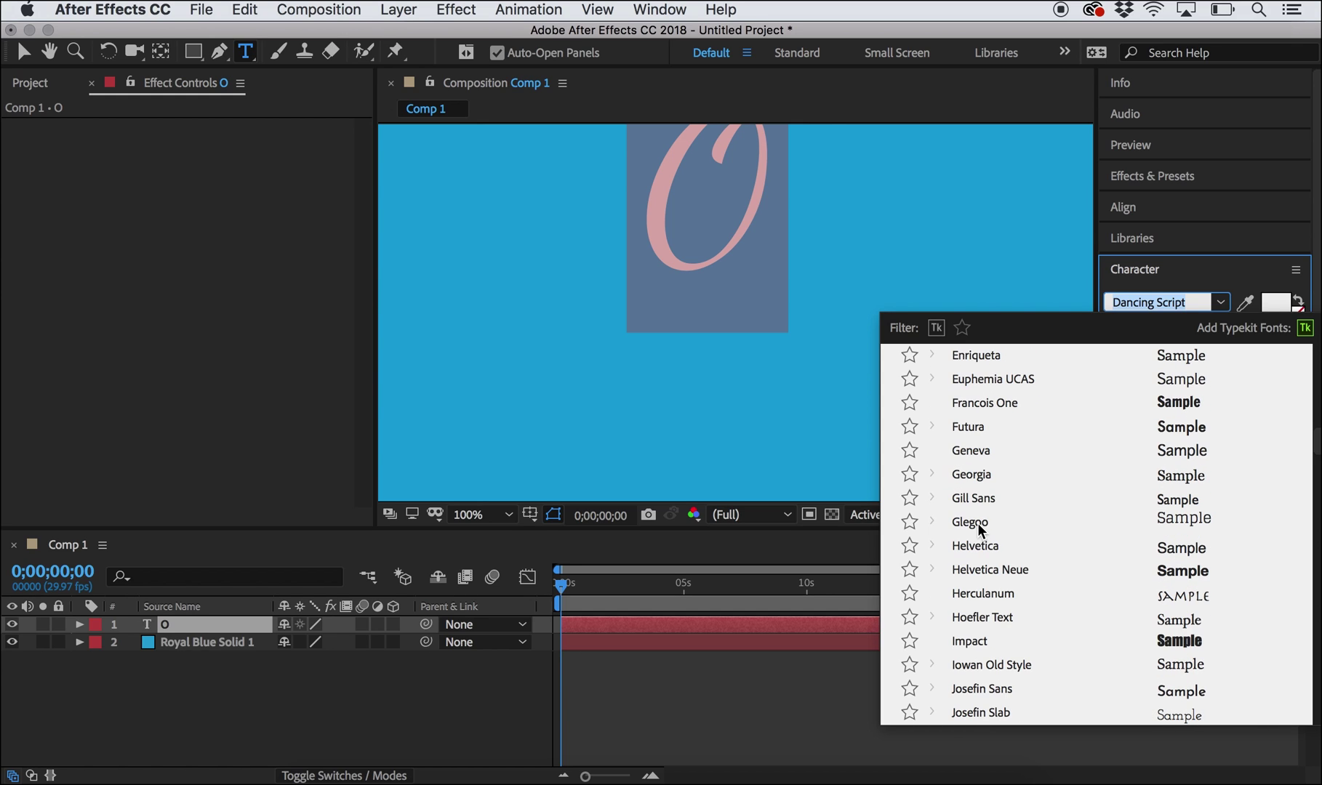
pyautogui.click(971, 427)
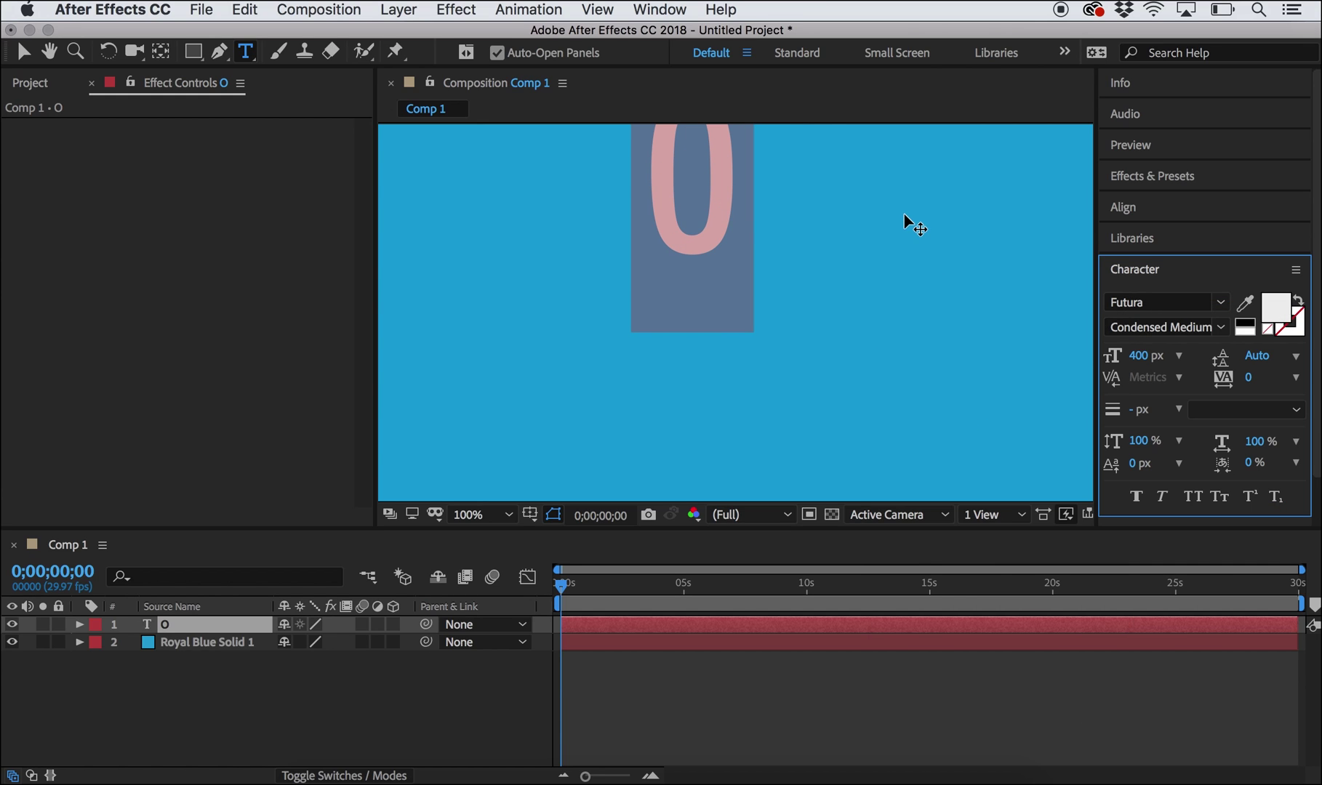
pyautogui.press('BackSpace')
pyautogui.write('o')
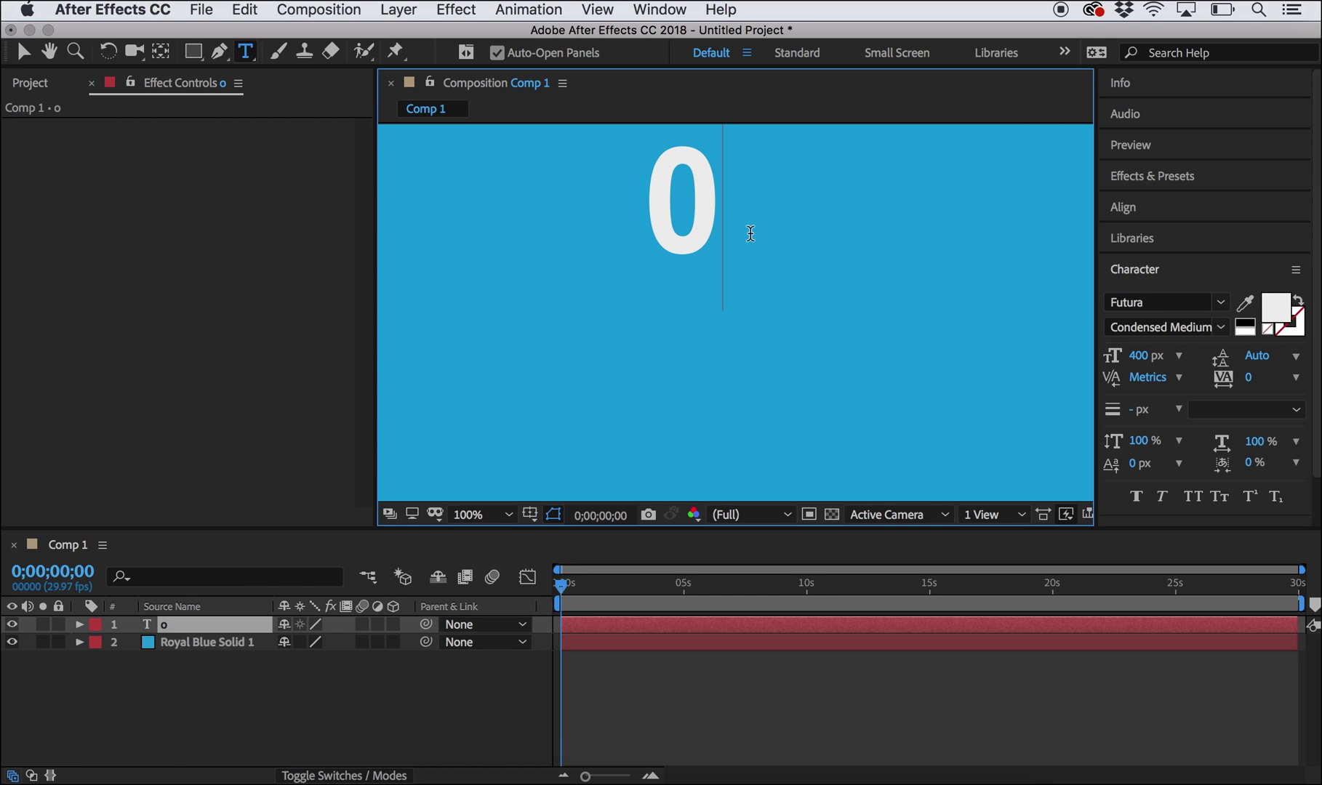
# Style the o as Futura Medium at 572 px and centre it on the composition
pyautogui.click(1215, 326)
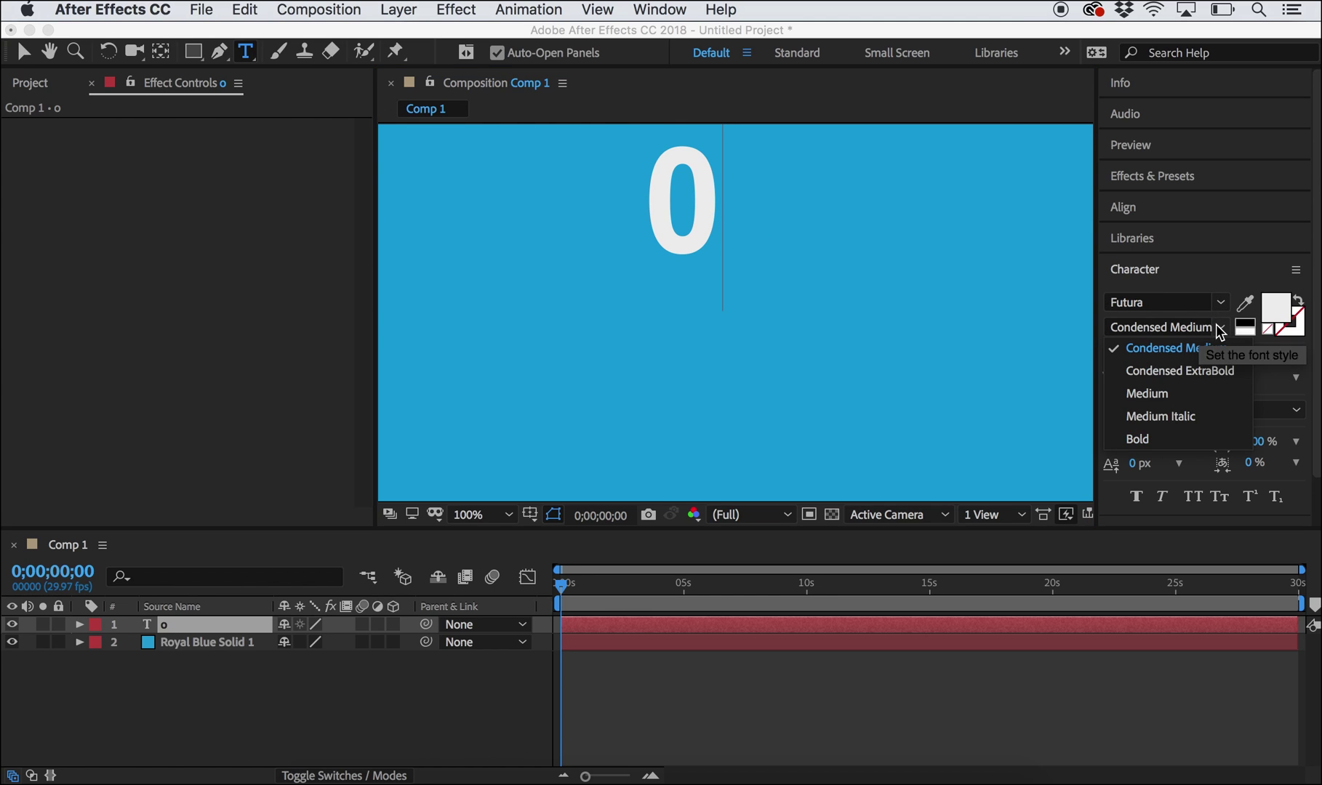
pyautogui.click(1147, 394)
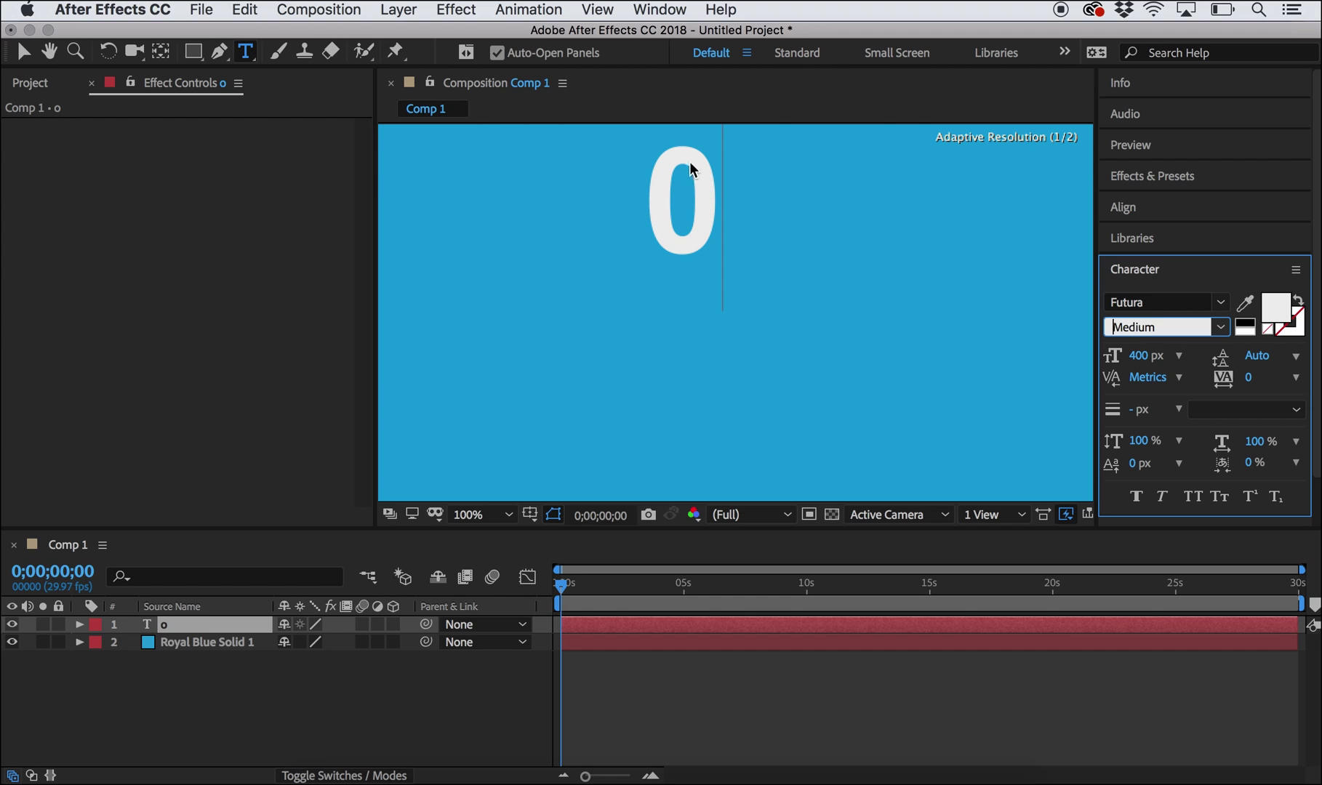
pyautogui.moveTo(704, 187); pyautogui.dragTo(645, 189)
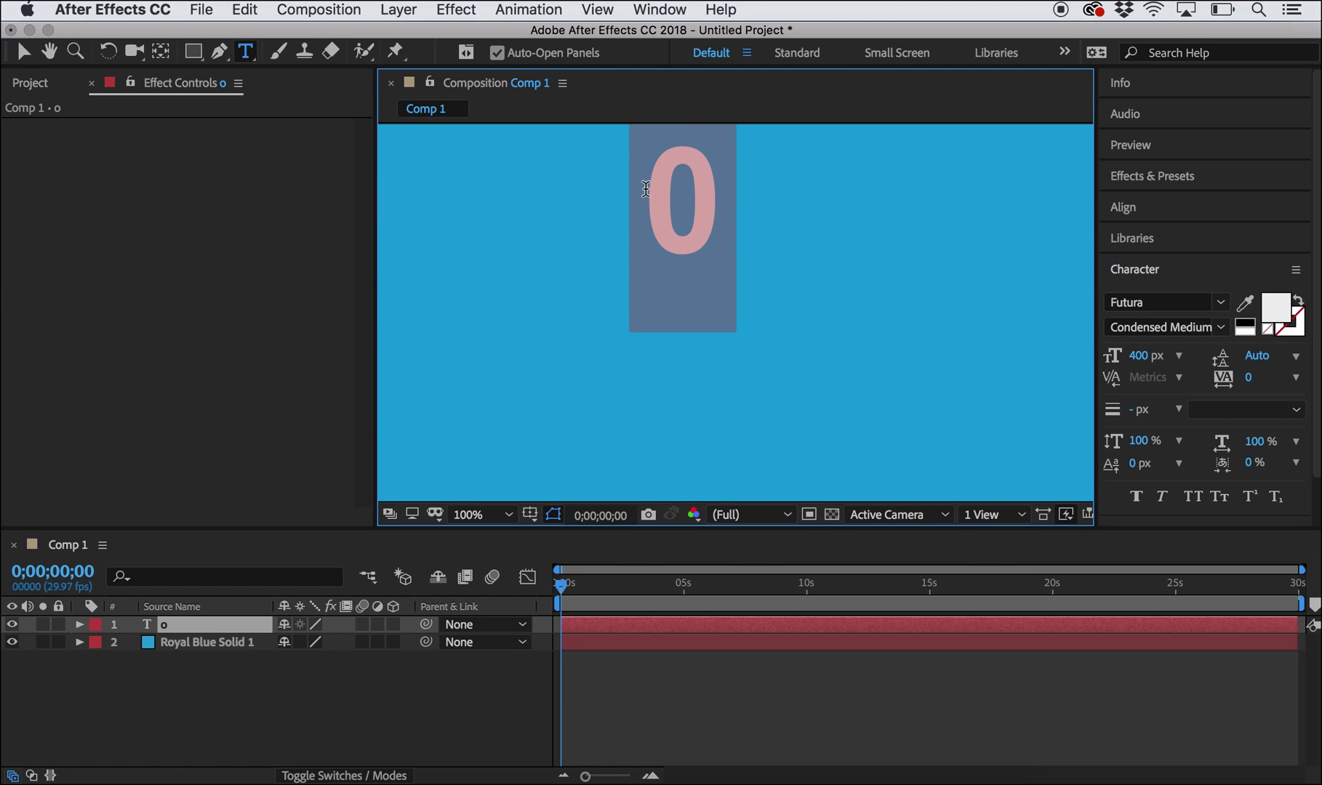
pyautogui.click(1224, 328)
pyautogui.click(1152, 396)
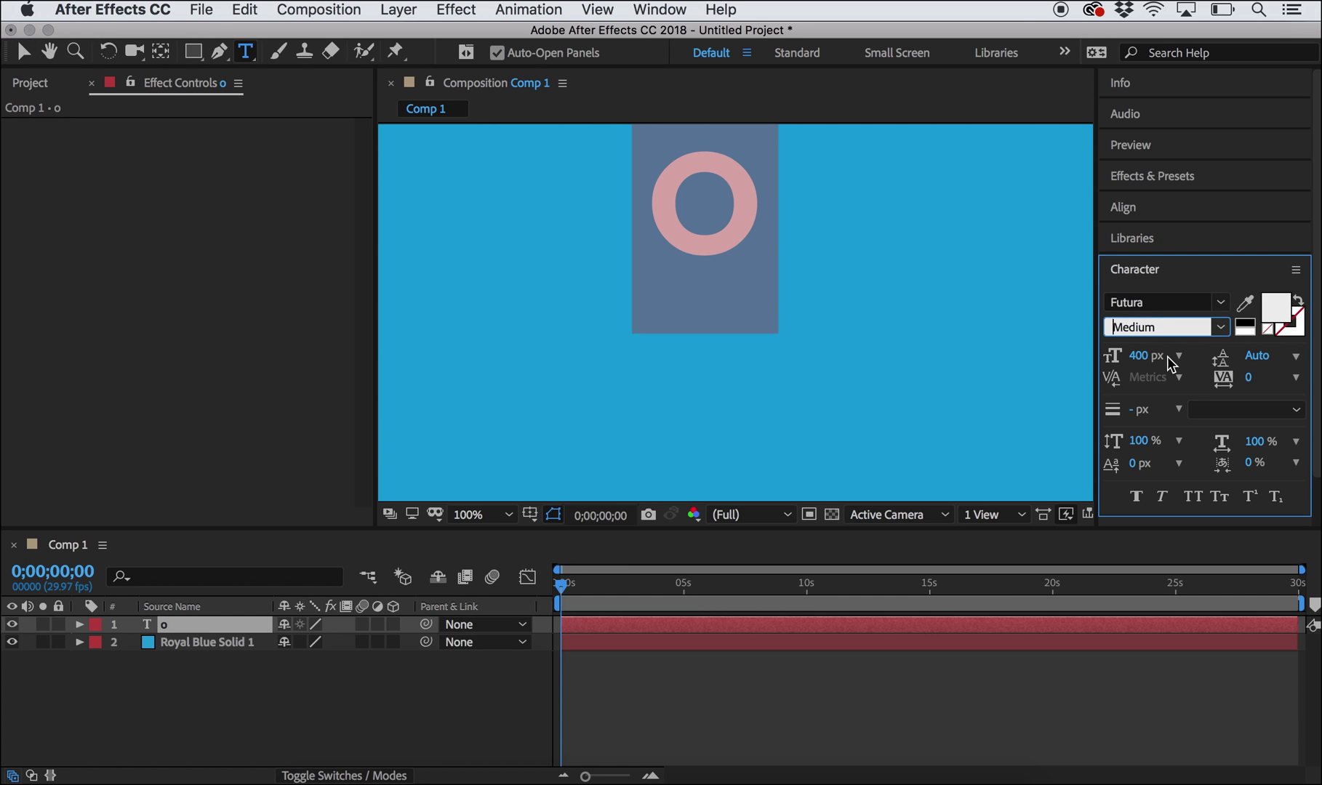
pyautogui.moveTo(1147, 356); pyautogui.dragTo(1318, 355)
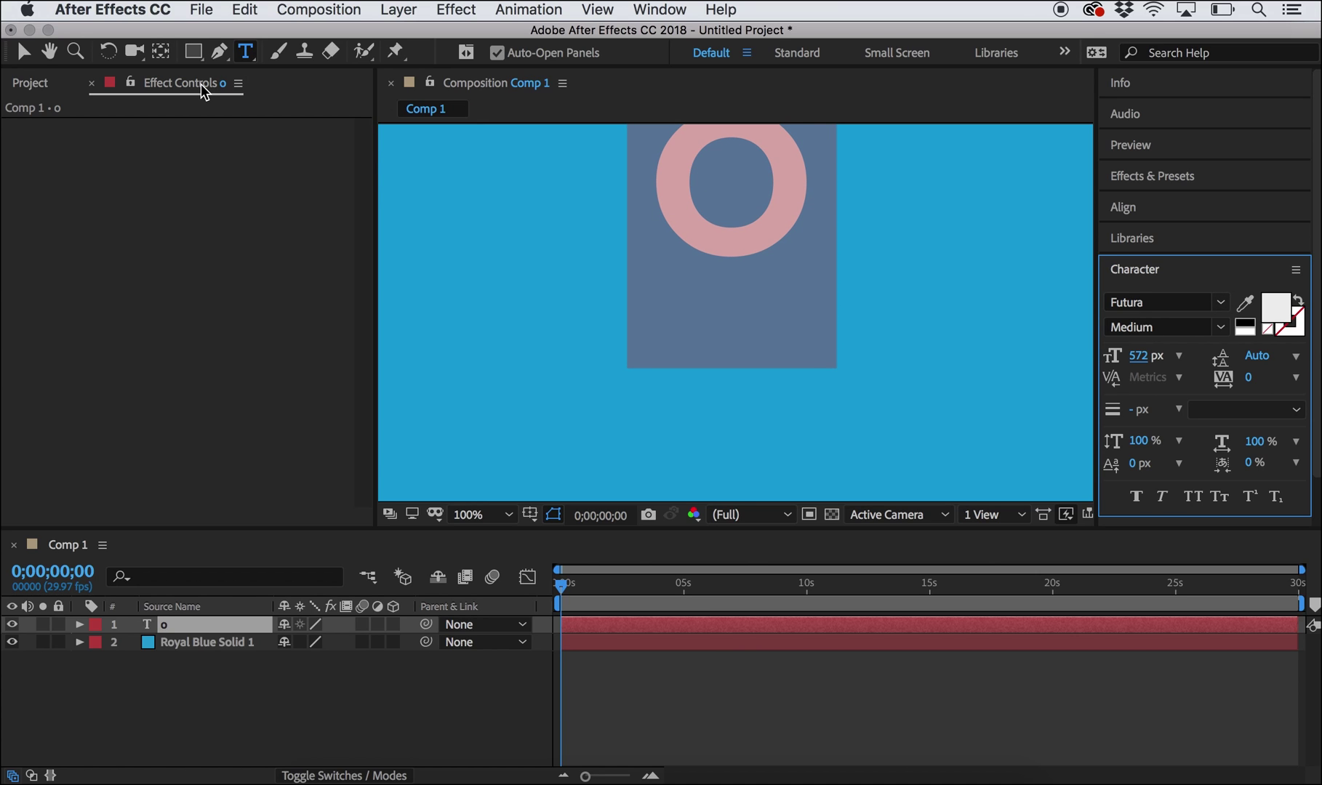
pyautogui.click(23, 51)
pyautogui.moveTo(766, 234); pyautogui.dragTo(757, 336)
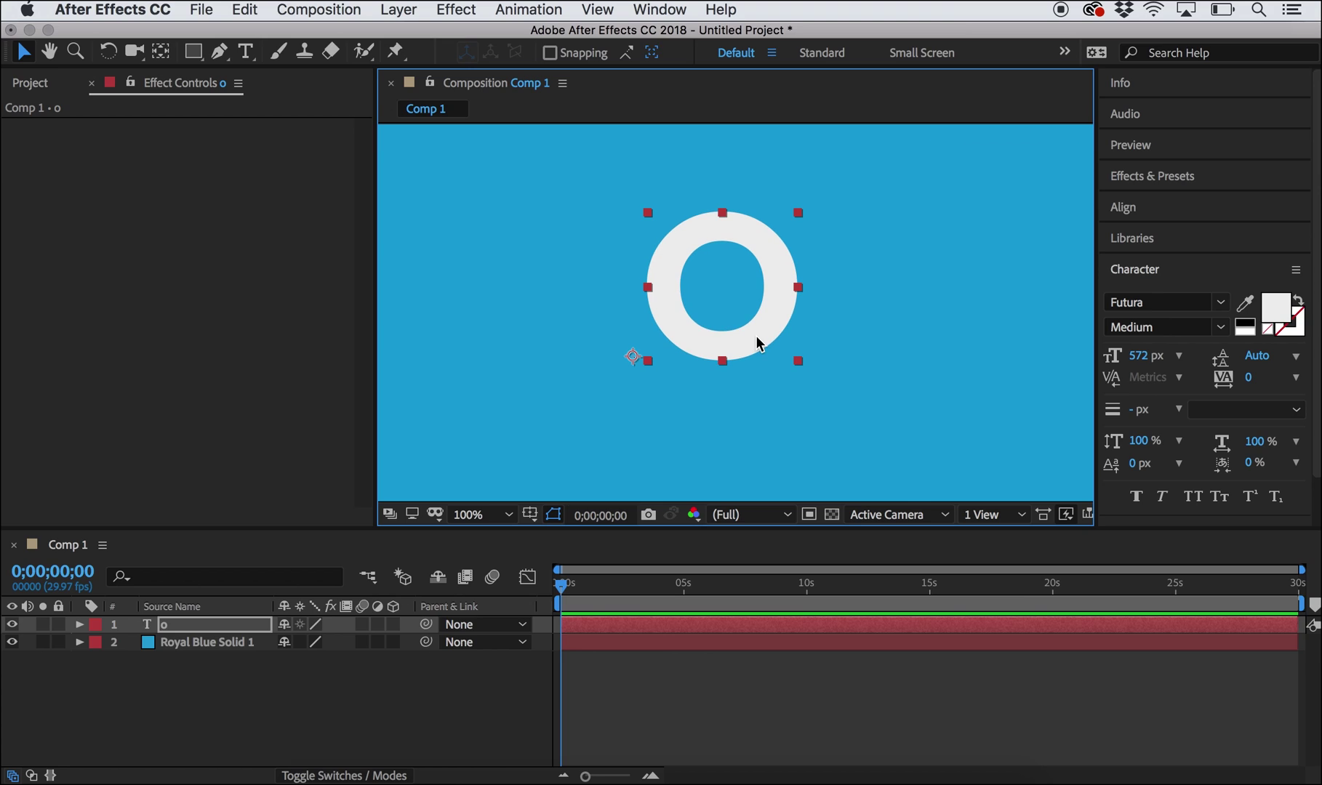
# Select the o text layer and switch to the Pen tool
pyautogui.click(124, 627)
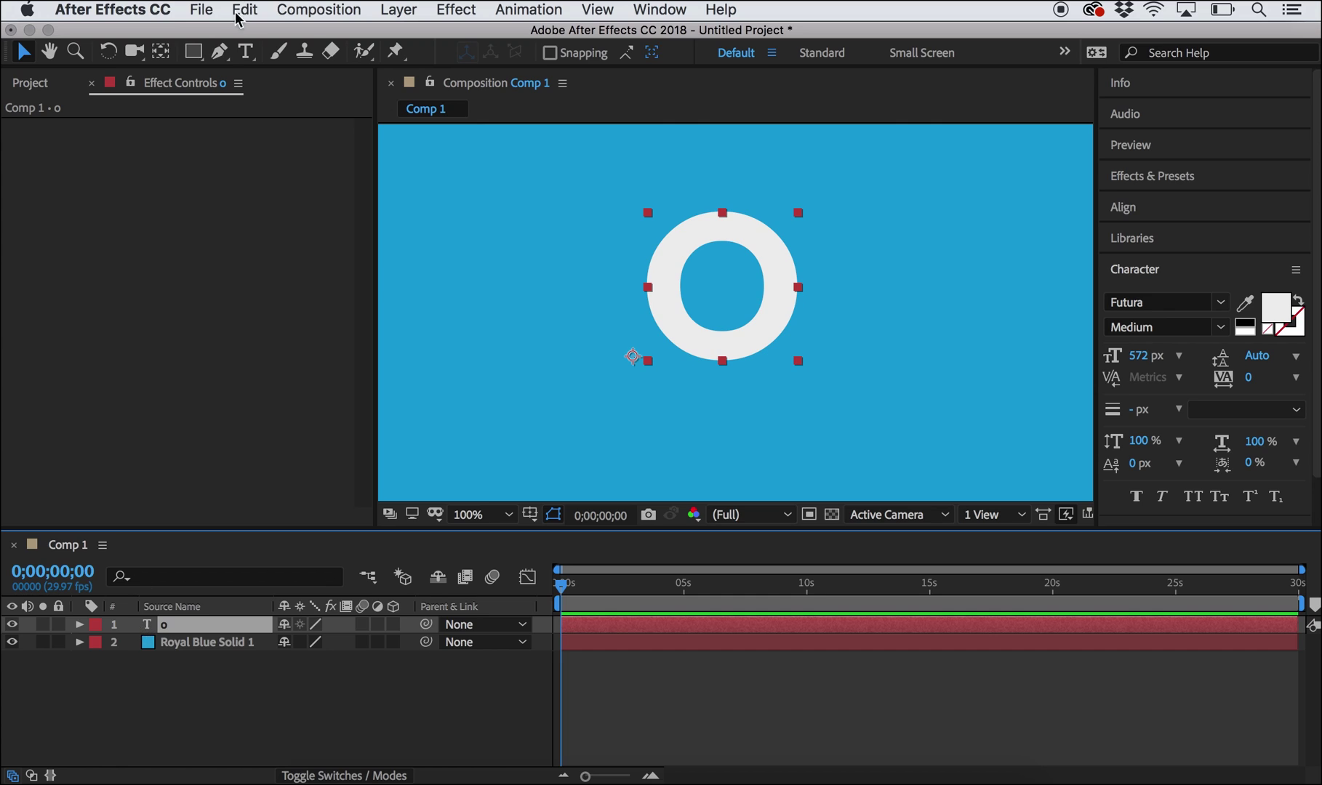
pyautogui.click(219, 53)
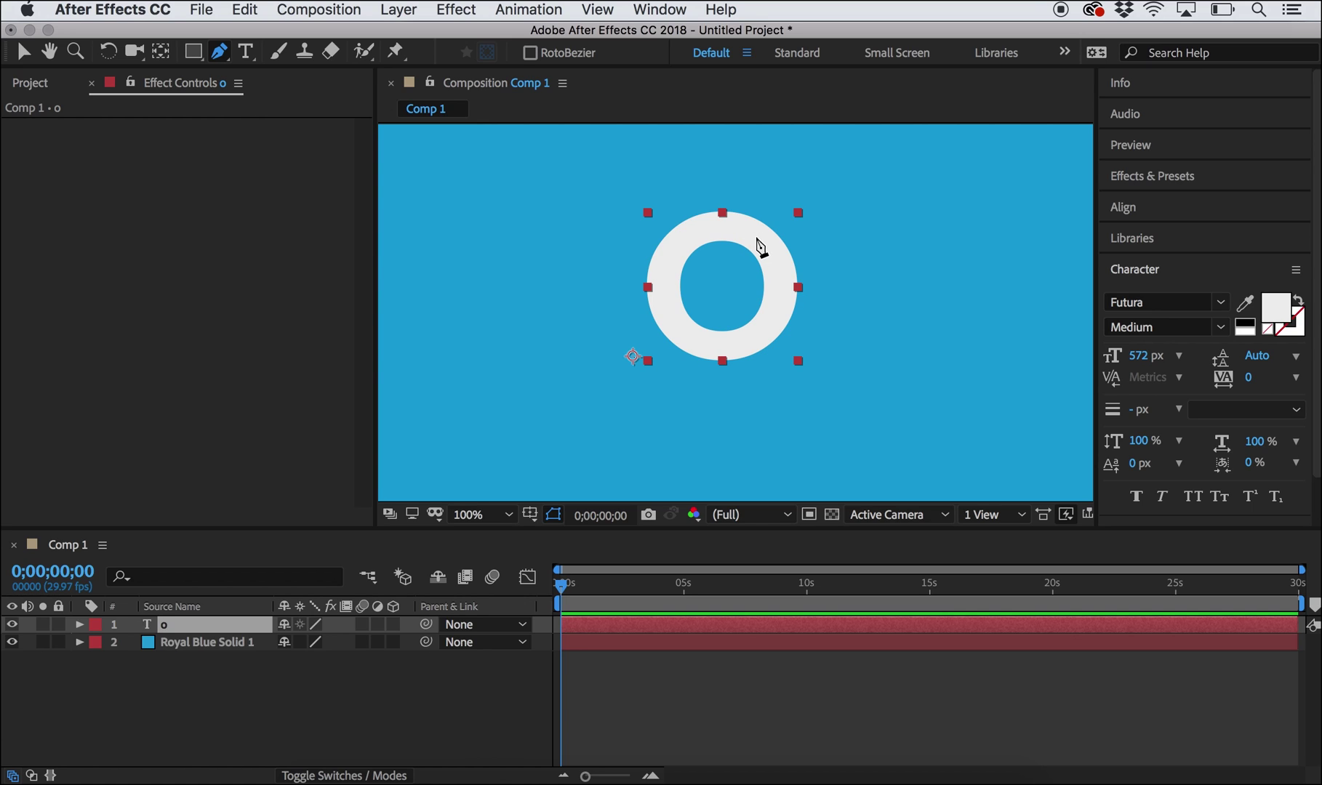
# Trace curved mask points around the o's ring, leaving the path open near the top
pyautogui.click(757, 236)
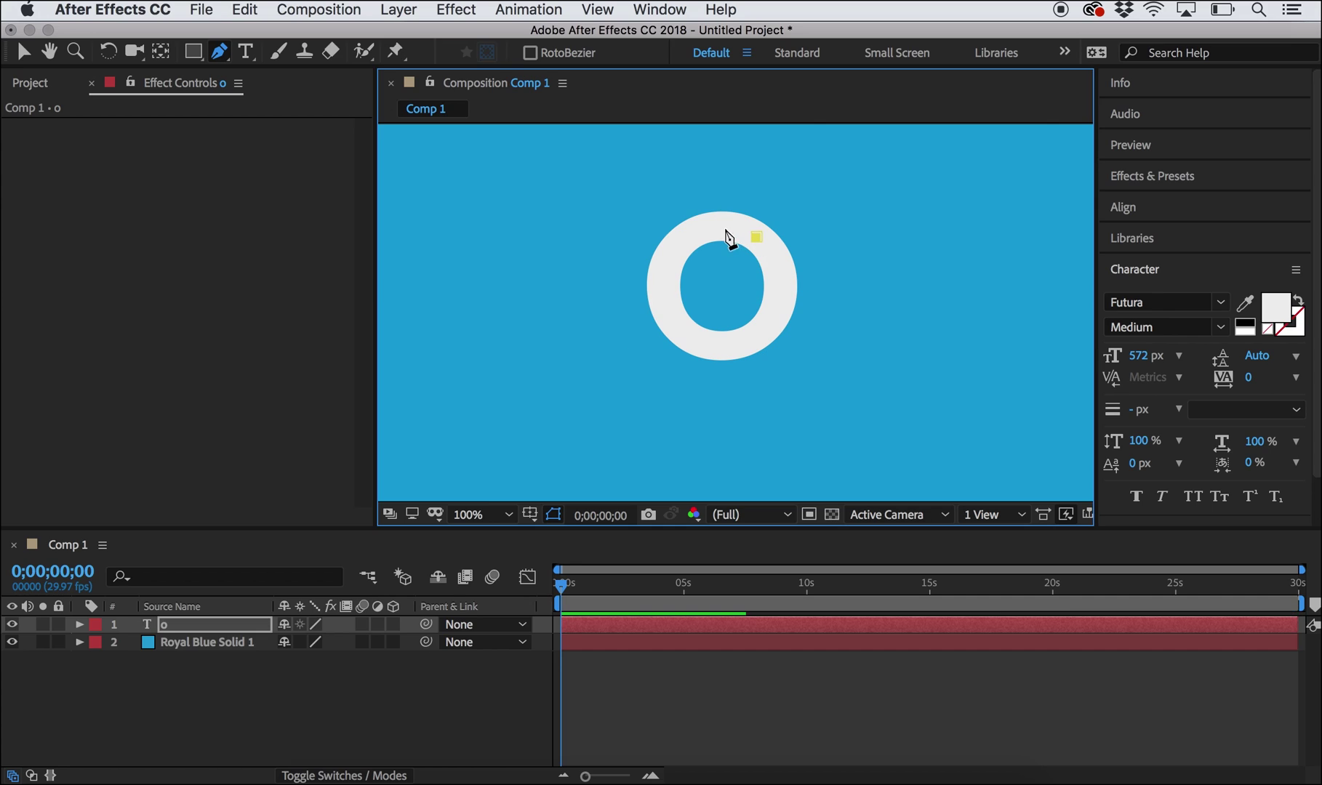
pyautogui.moveTo(720, 224); pyautogui.dragTo(703, 227)
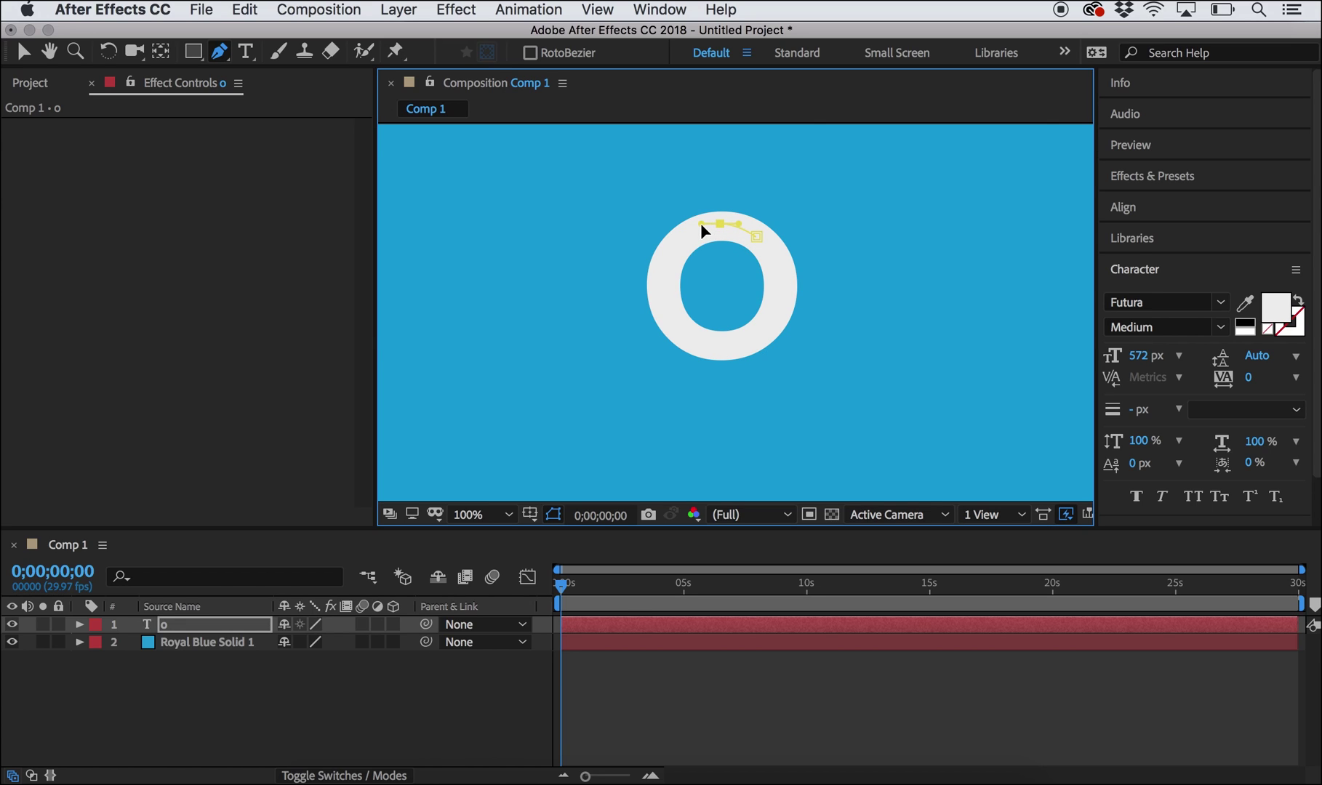
pyautogui.moveTo(665, 294); pyautogui.dragTo(664, 332)
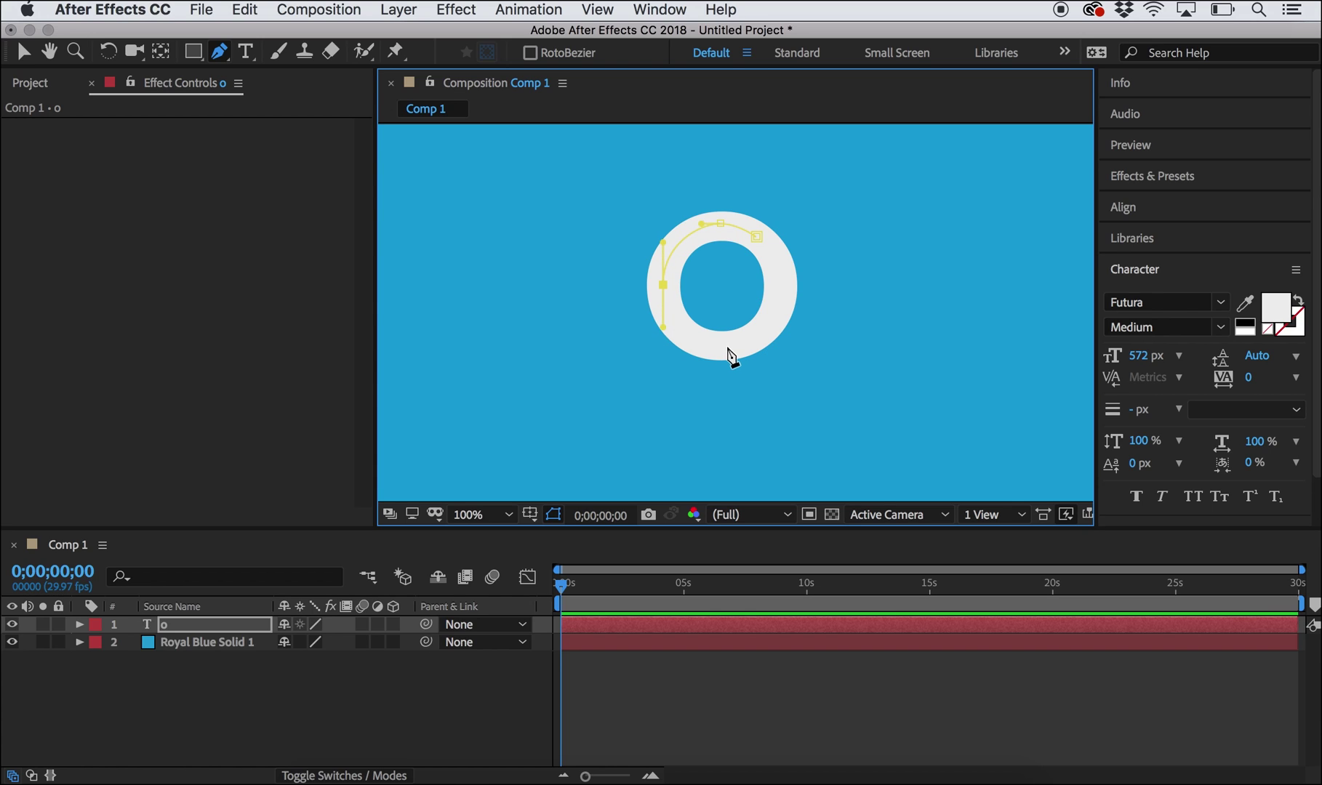
pyautogui.moveTo(723, 348); pyautogui.dragTo(759, 351)
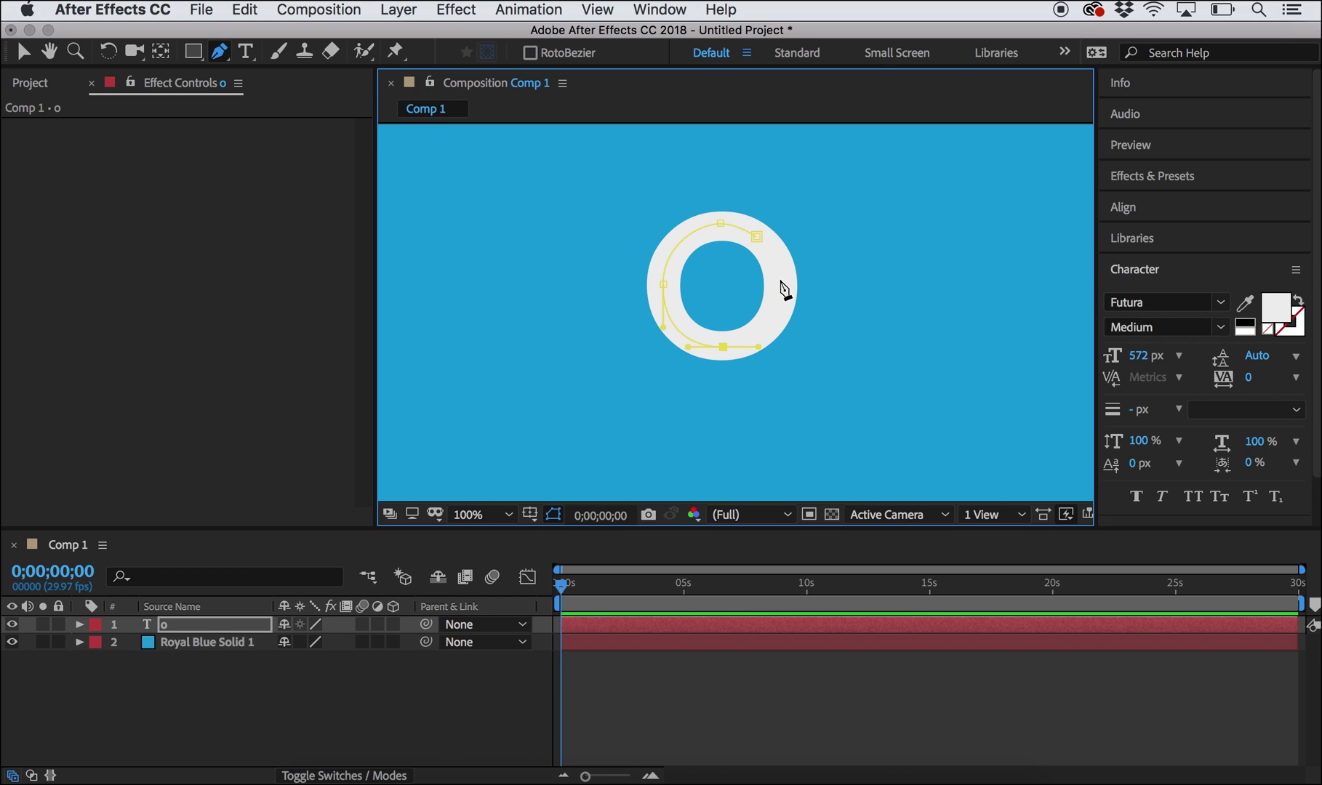
pyautogui.moveTo(779, 288); pyautogui.dragTo(781, 268)
pyautogui.click(757, 238)
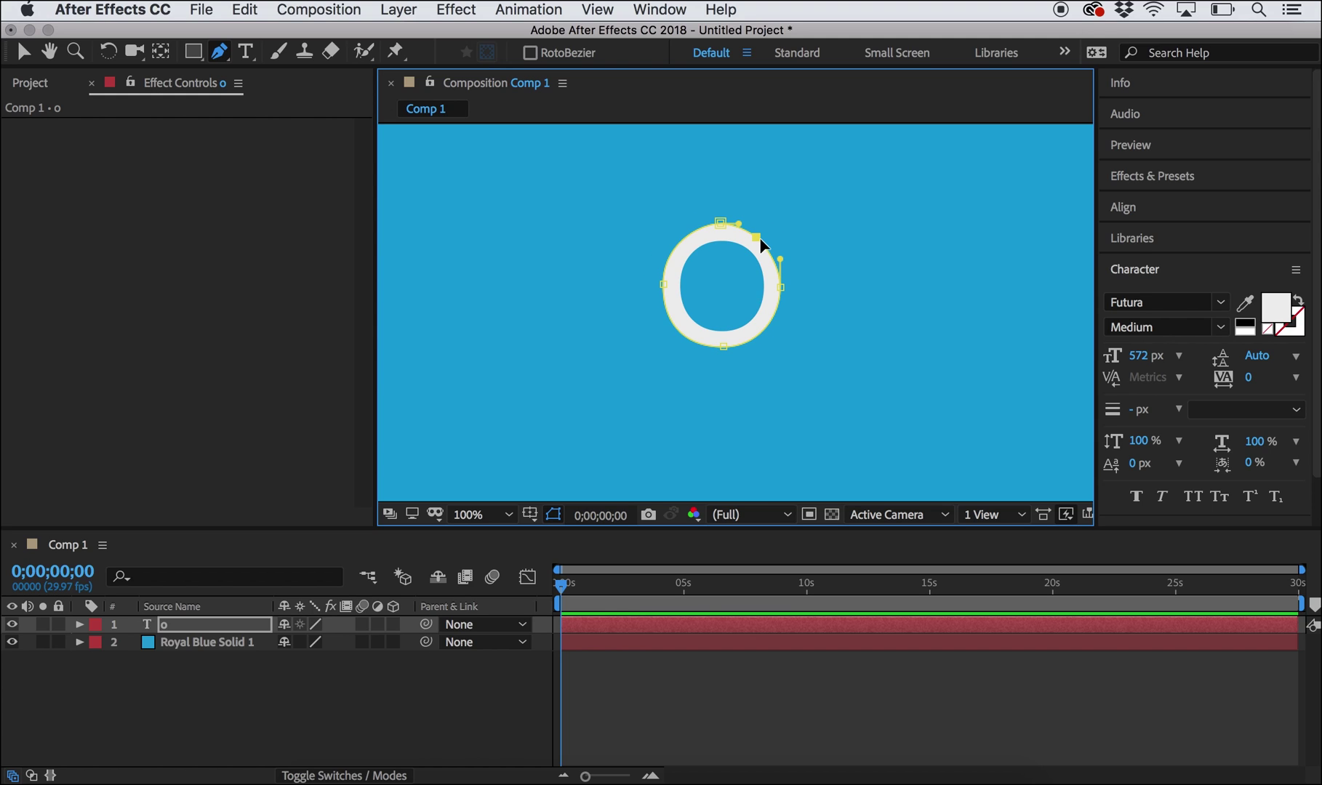
pyautogui.press('super+z')
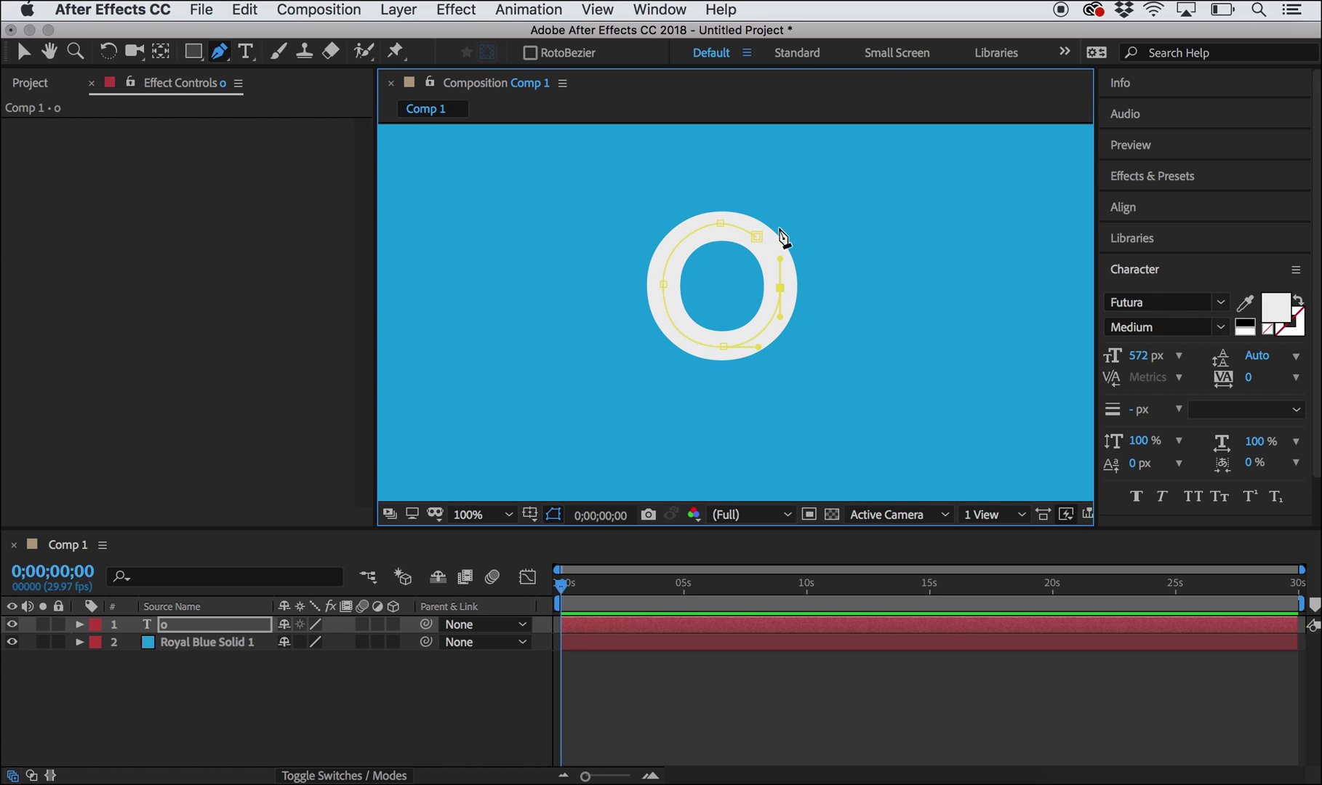
pyautogui.click(780, 228)
# Add a red Generate > Stroke effect to the o with Brush Size 42.7
pyautogui.click(469, 13)
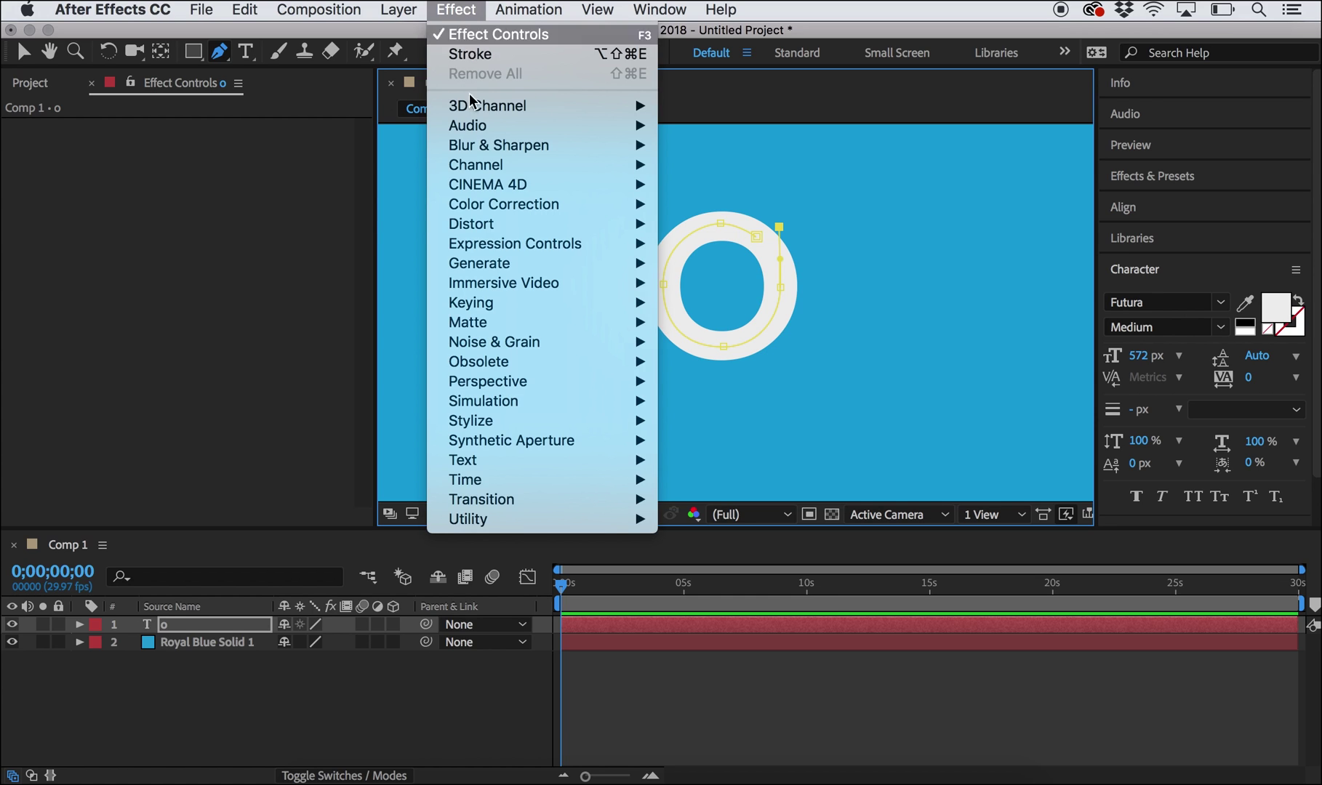
pyautogui.moveTo(476, 269)
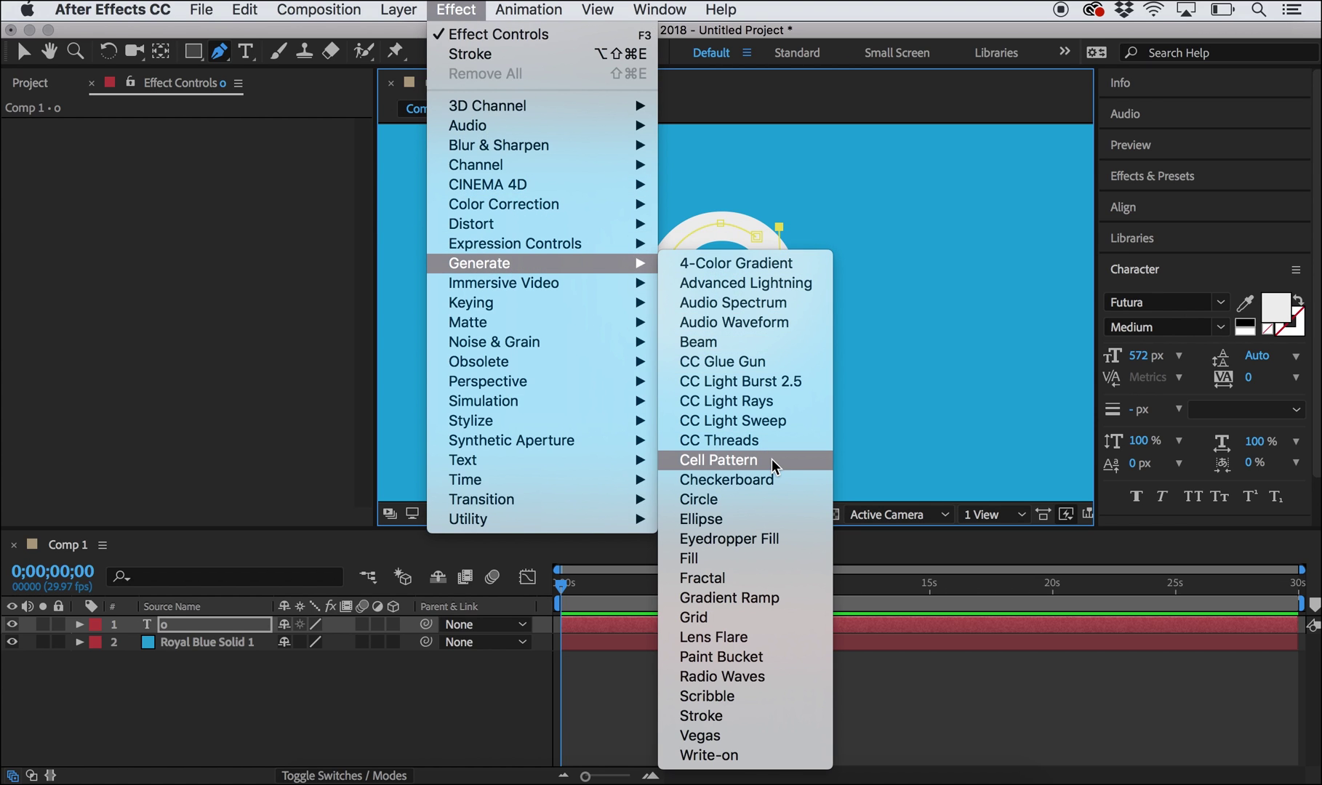
pyautogui.click(702, 716)
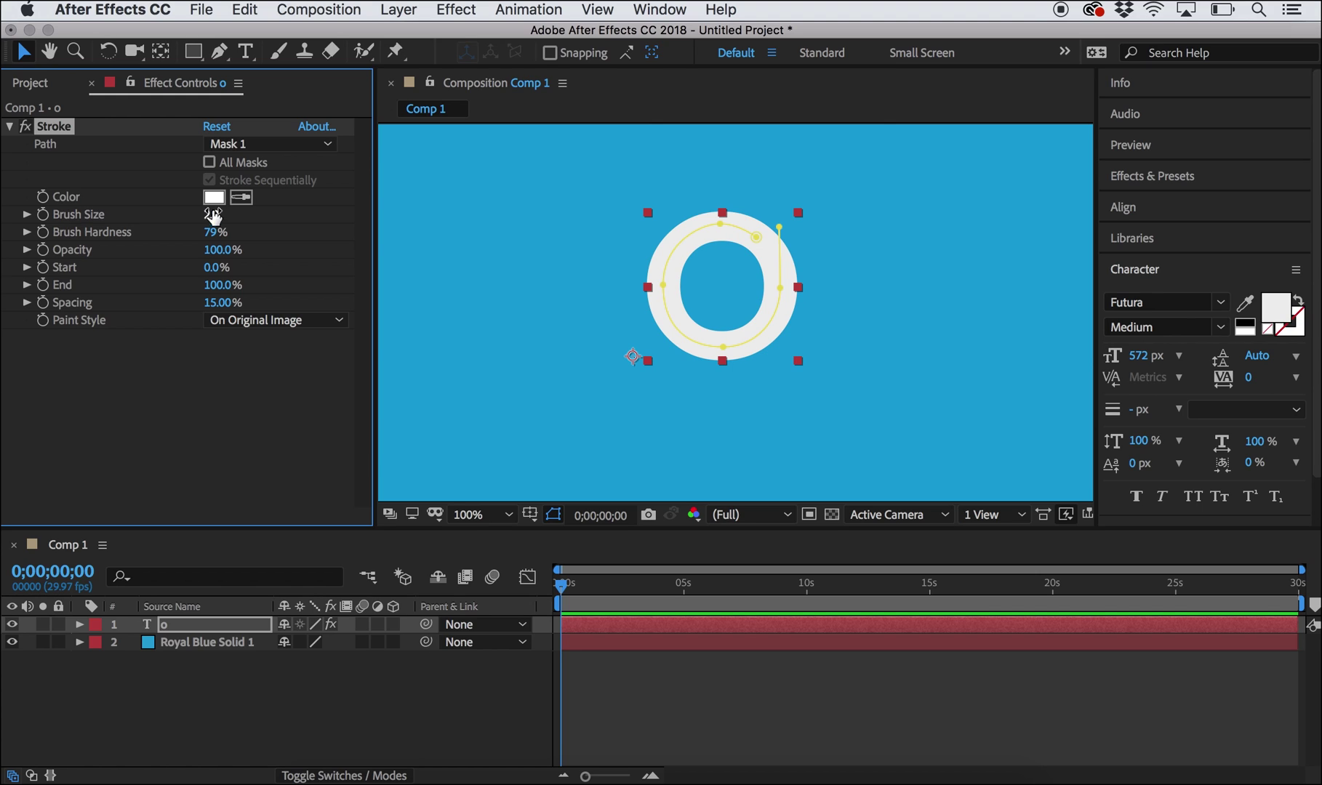
pyautogui.click(214, 197)
pyautogui.moveTo(531, 364); pyautogui.dragTo(673, 345)
pyautogui.click(862, 289)
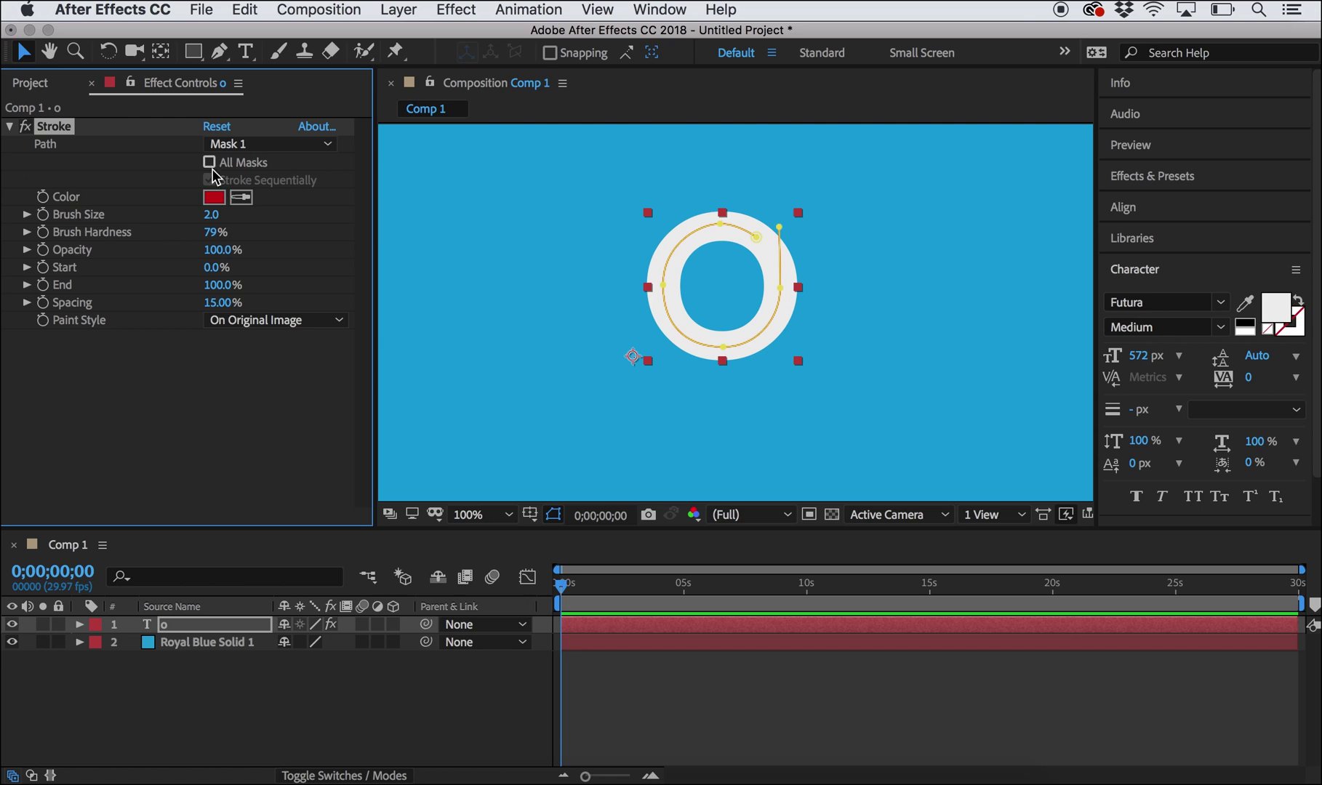
pyautogui.moveTo(216, 219); pyautogui.dragTo(616, 194)
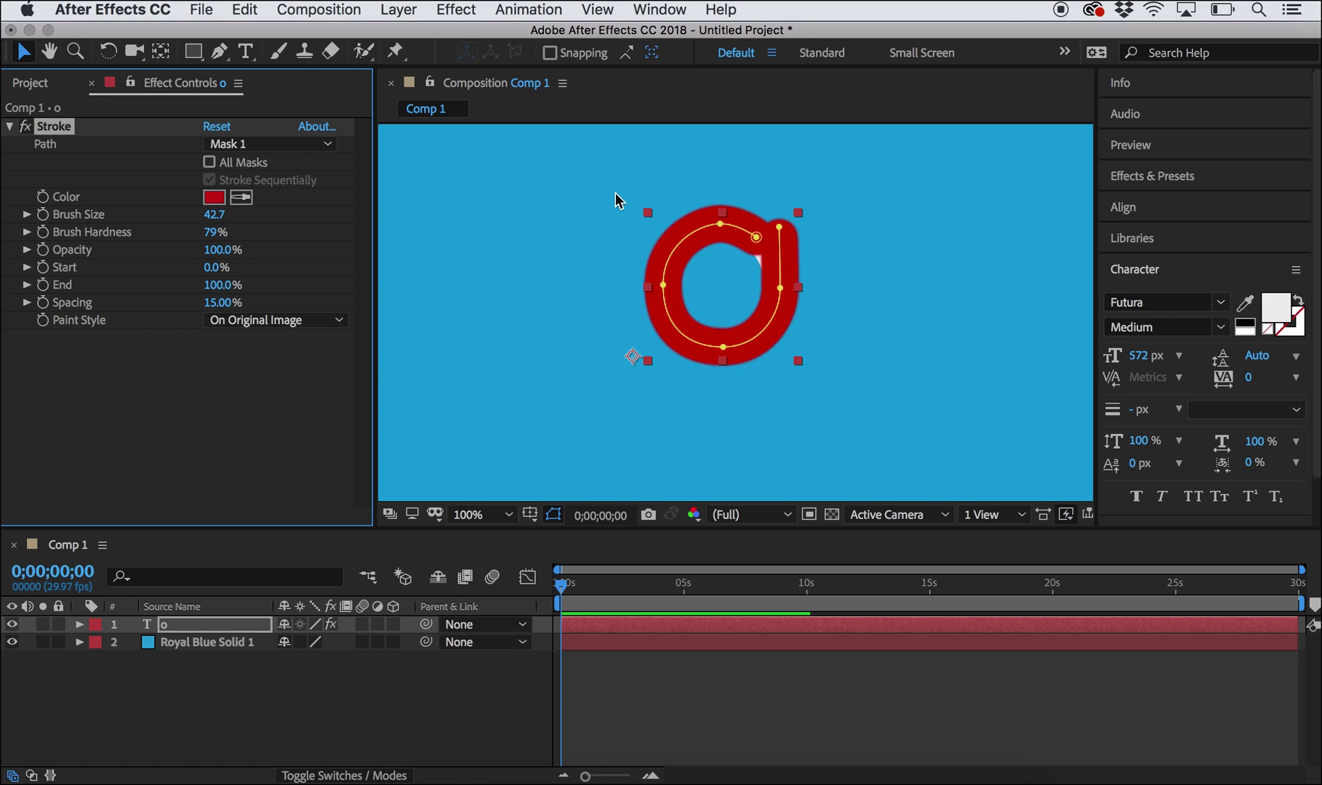
# Pull the mask's loose top-right end inward to close the ring, then scrub Stroke End
pyautogui.click(218, 51)
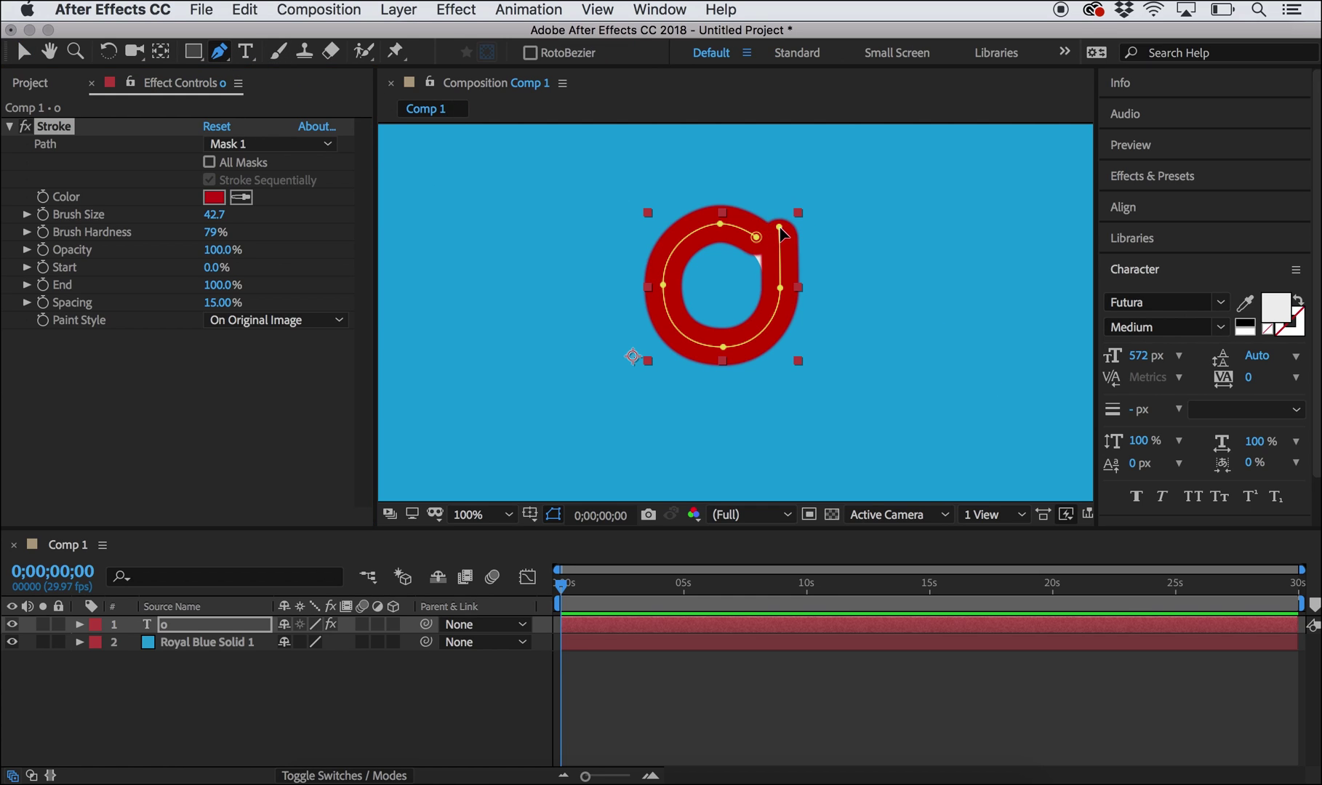
pyautogui.moveTo(780, 228)
pyautogui.mouseDown()
pyautogui.moveTo(775, 253)
pyautogui.moveTo(761, 232)
pyautogui.mouseUp()
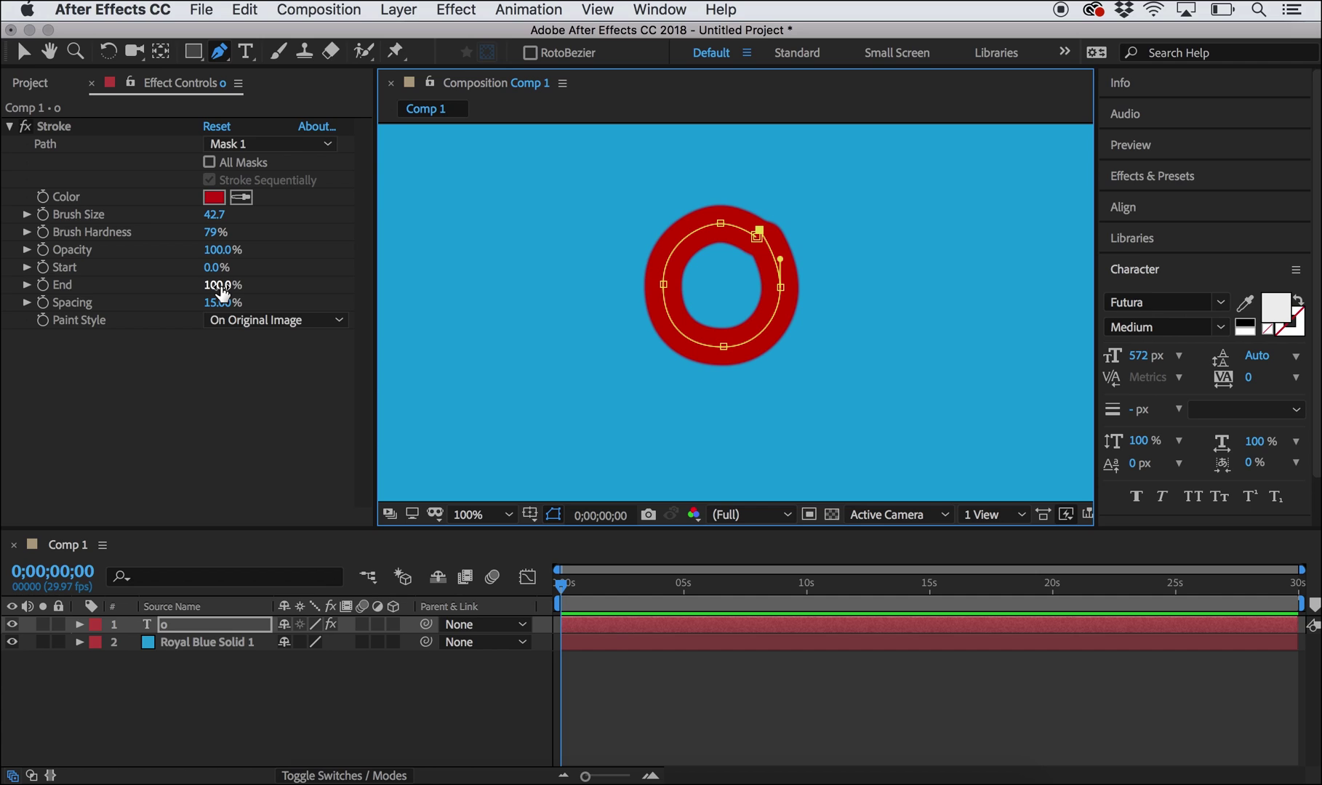
pyautogui.moveTo(220, 293)
pyautogui.mouseDown()
pyautogui.moveTo(84, 269)
pyautogui.moveTo(216, 281)
pyautogui.mouseUp()
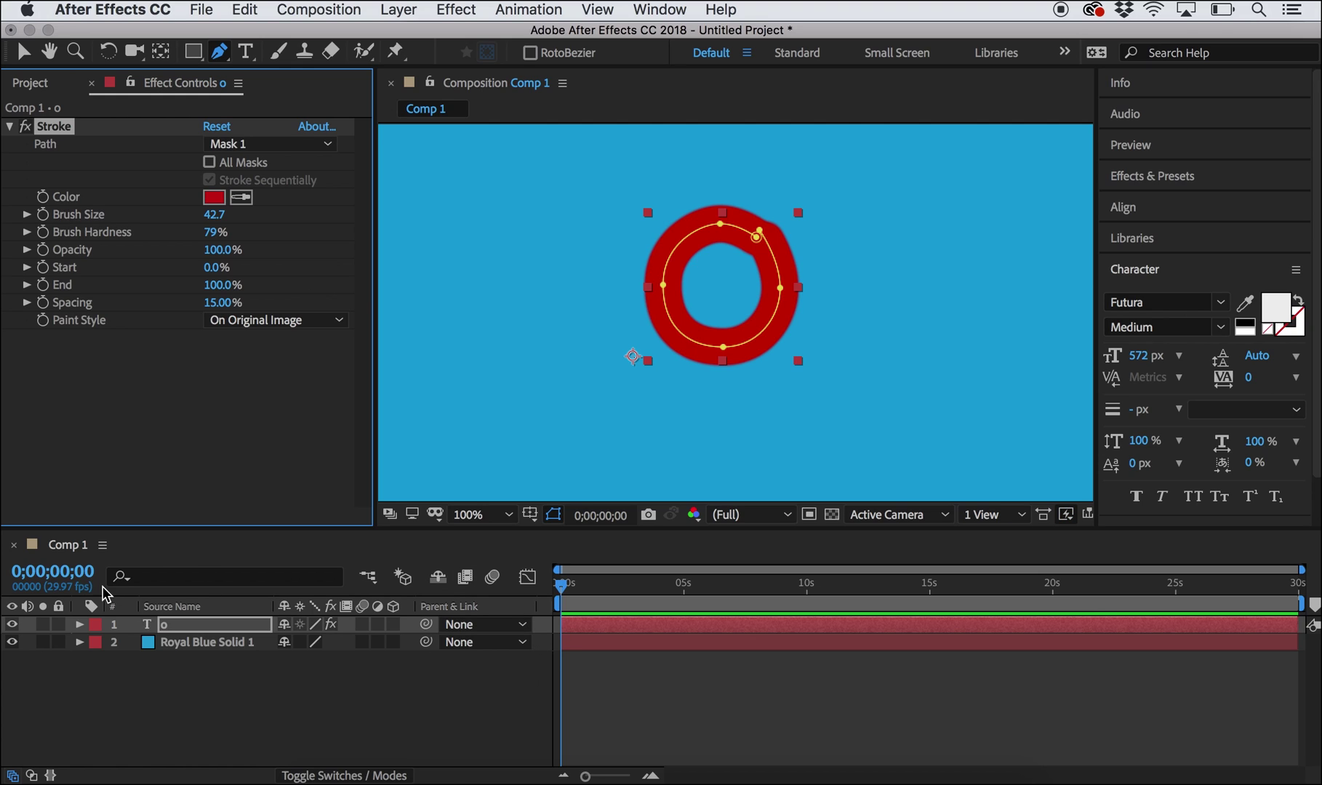
# Reveal the Stroke effect's properties in the timeline and enable keyframing on End
pyautogui.click(79, 624)
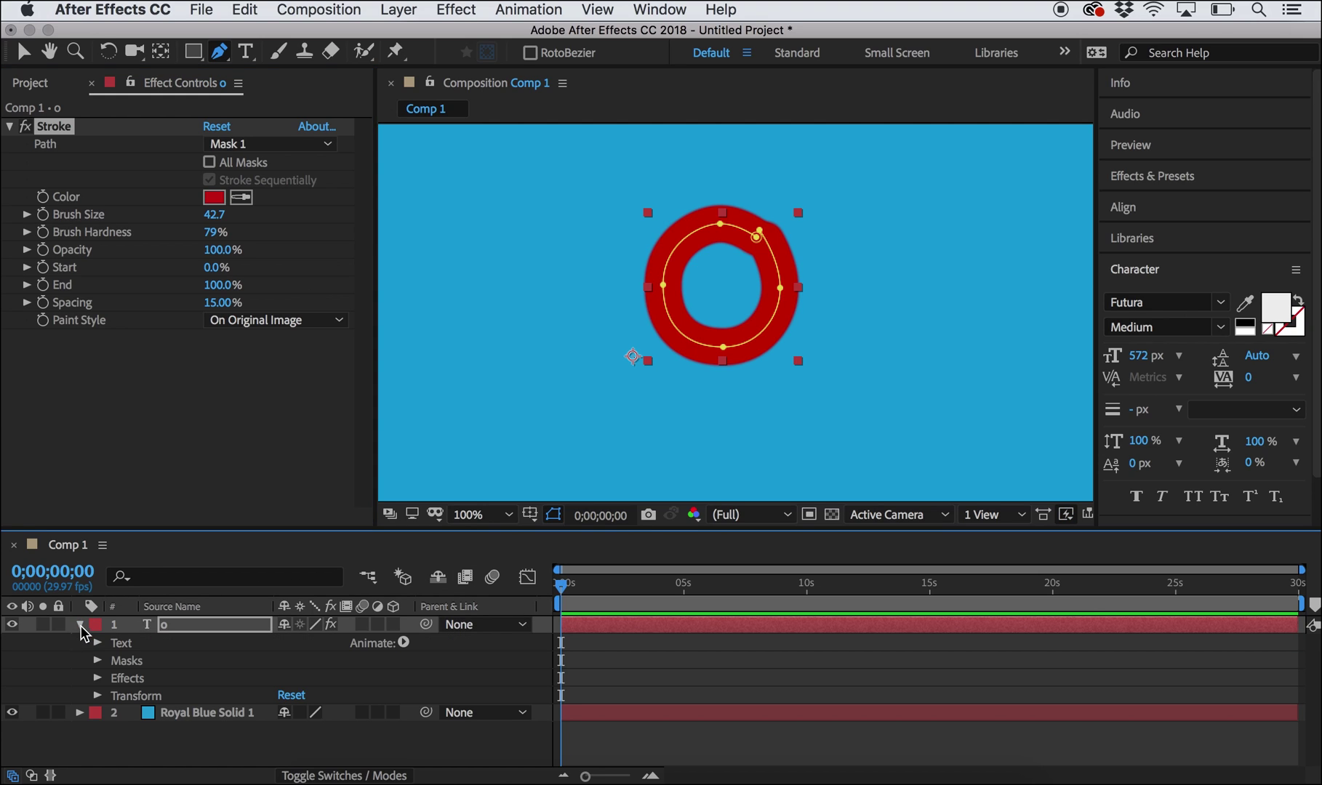
pyautogui.click(97, 679)
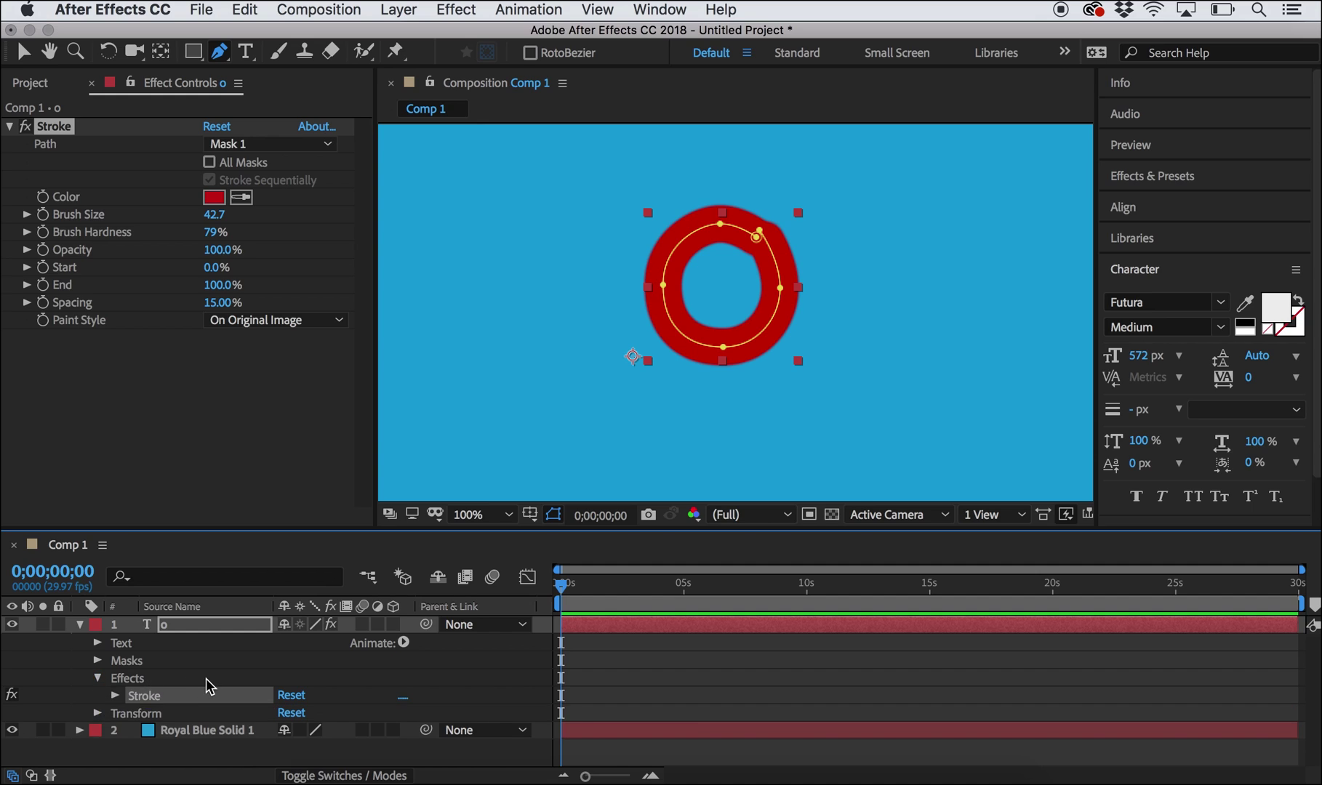
pyautogui.click(114, 696)
pyautogui.scroll(-7, 208, 673)
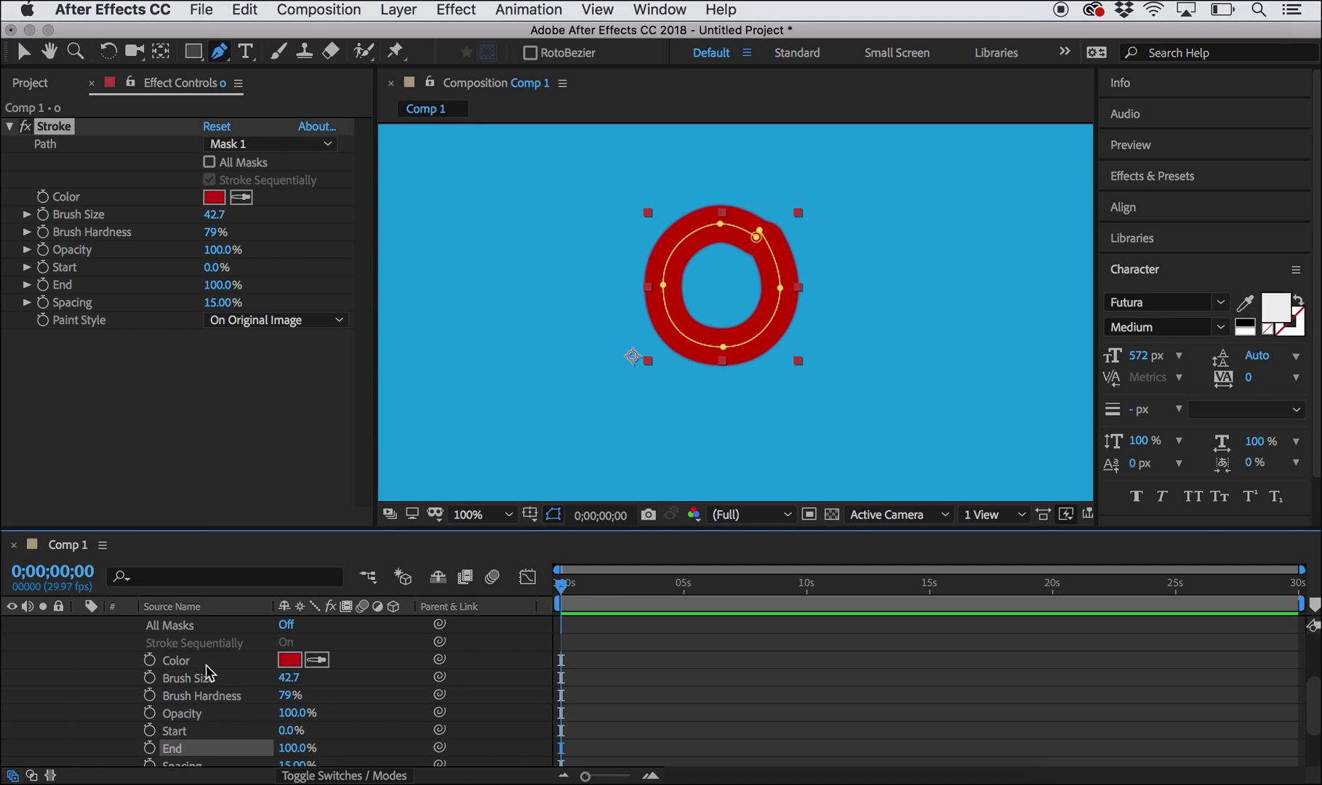
pyautogui.scroll(-2, 207, 673)
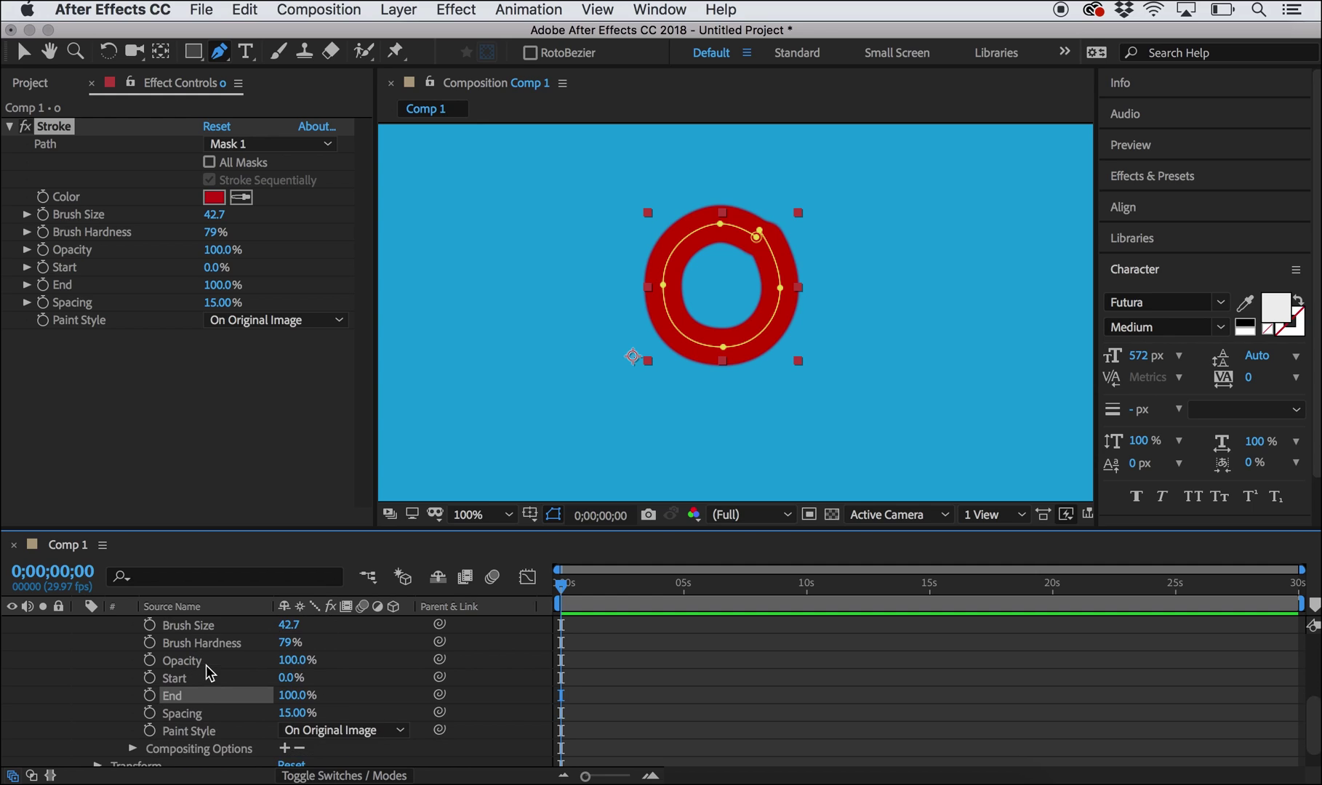
pyautogui.click(150, 697)
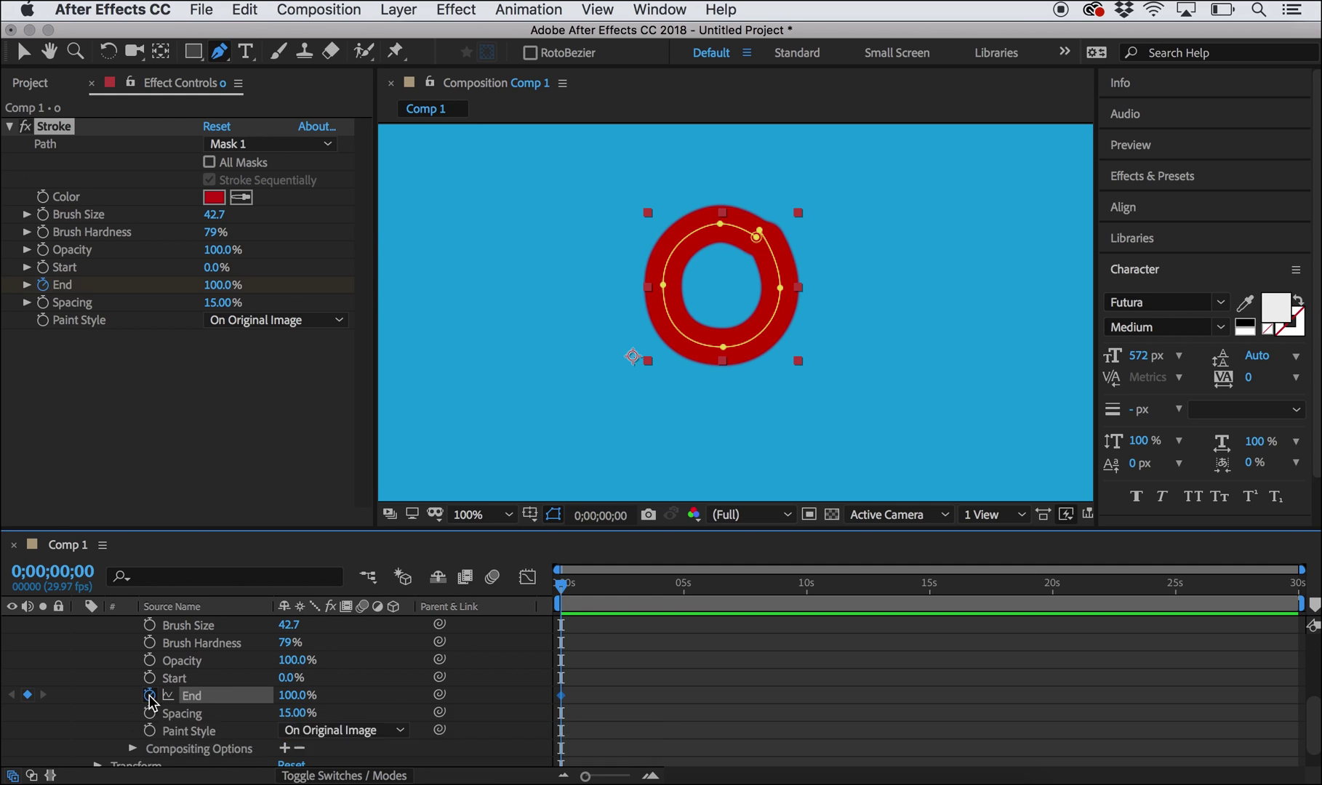
# Keyframe Stroke End at 0% at 0 seconds and 100% at 5 seconds
pyautogui.moveTo(563, 589); pyautogui.dragTo(683, 582)
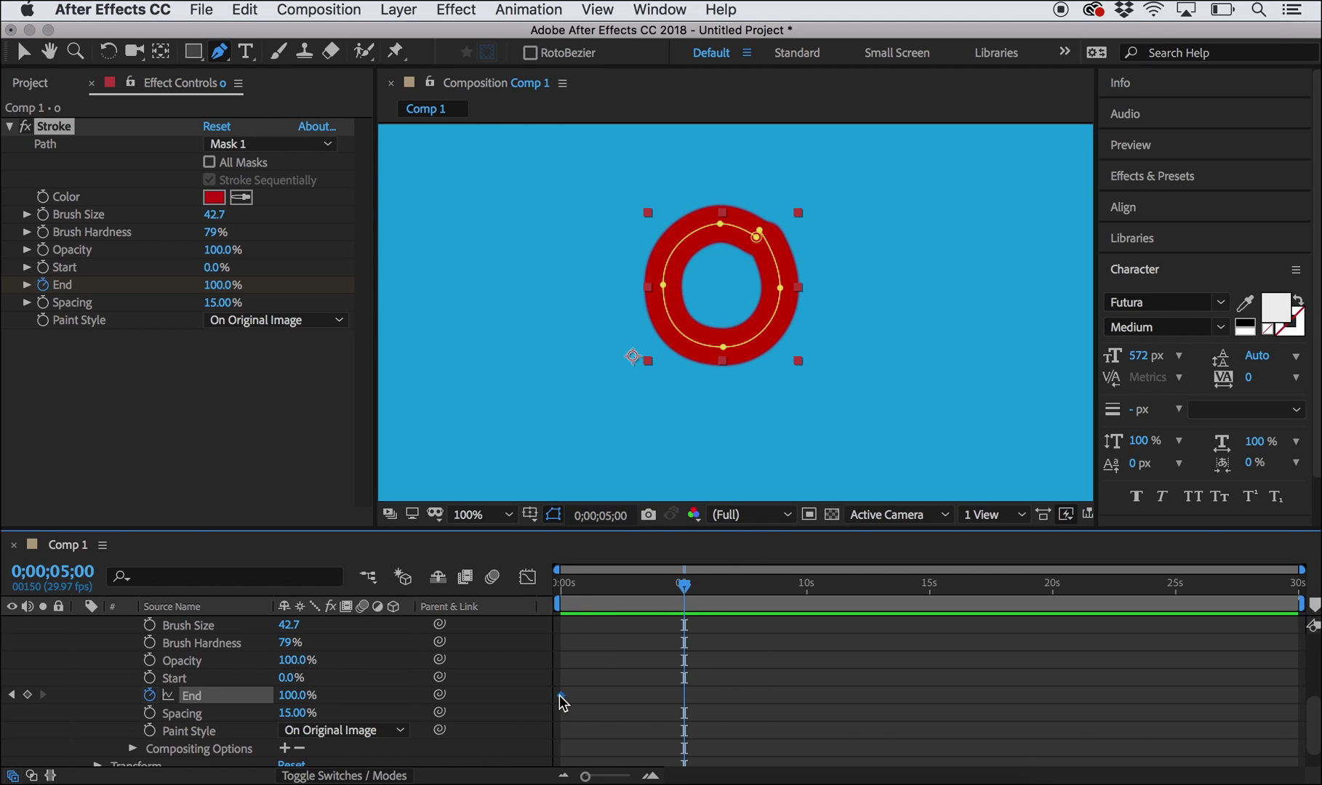
pyautogui.moveTo(561, 696); pyautogui.dragTo(684, 703)
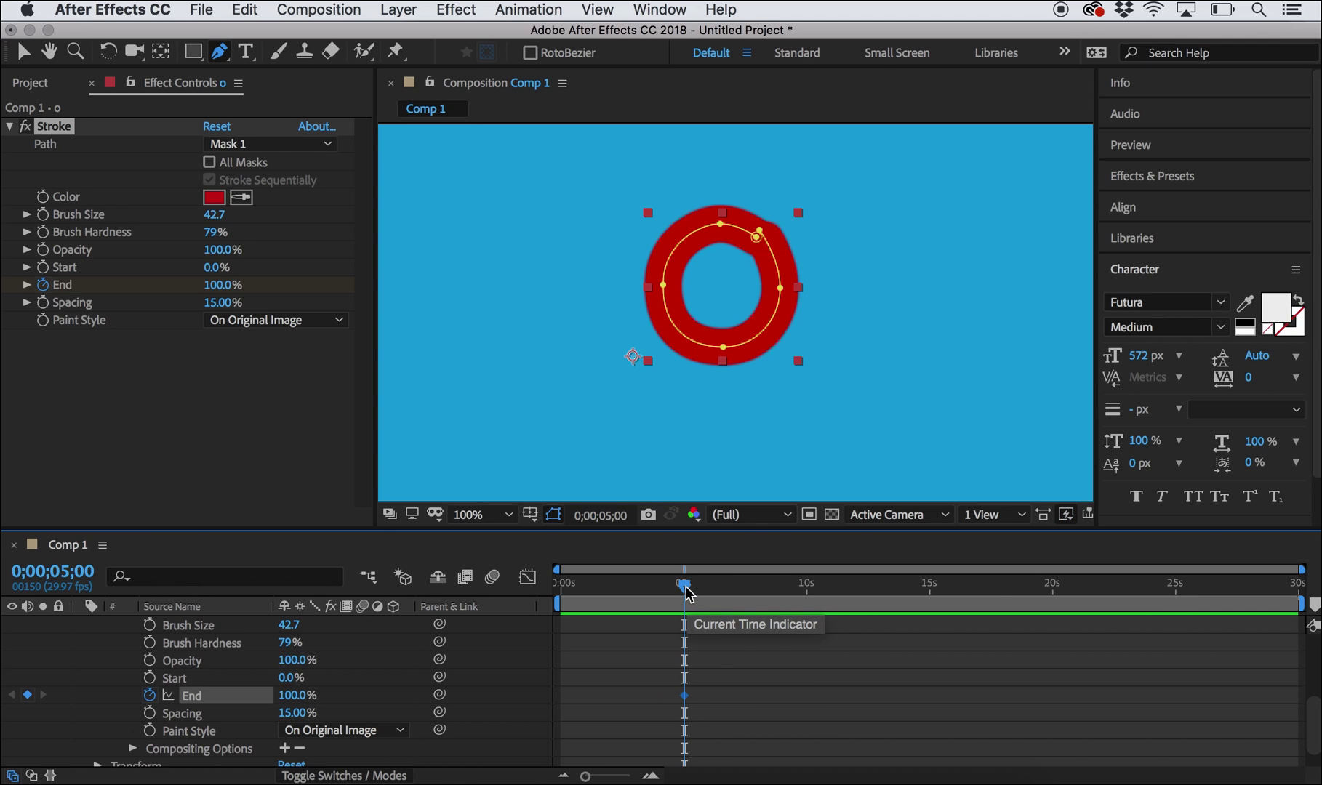
pyautogui.moveTo(686, 592); pyautogui.dragTo(542, 568)
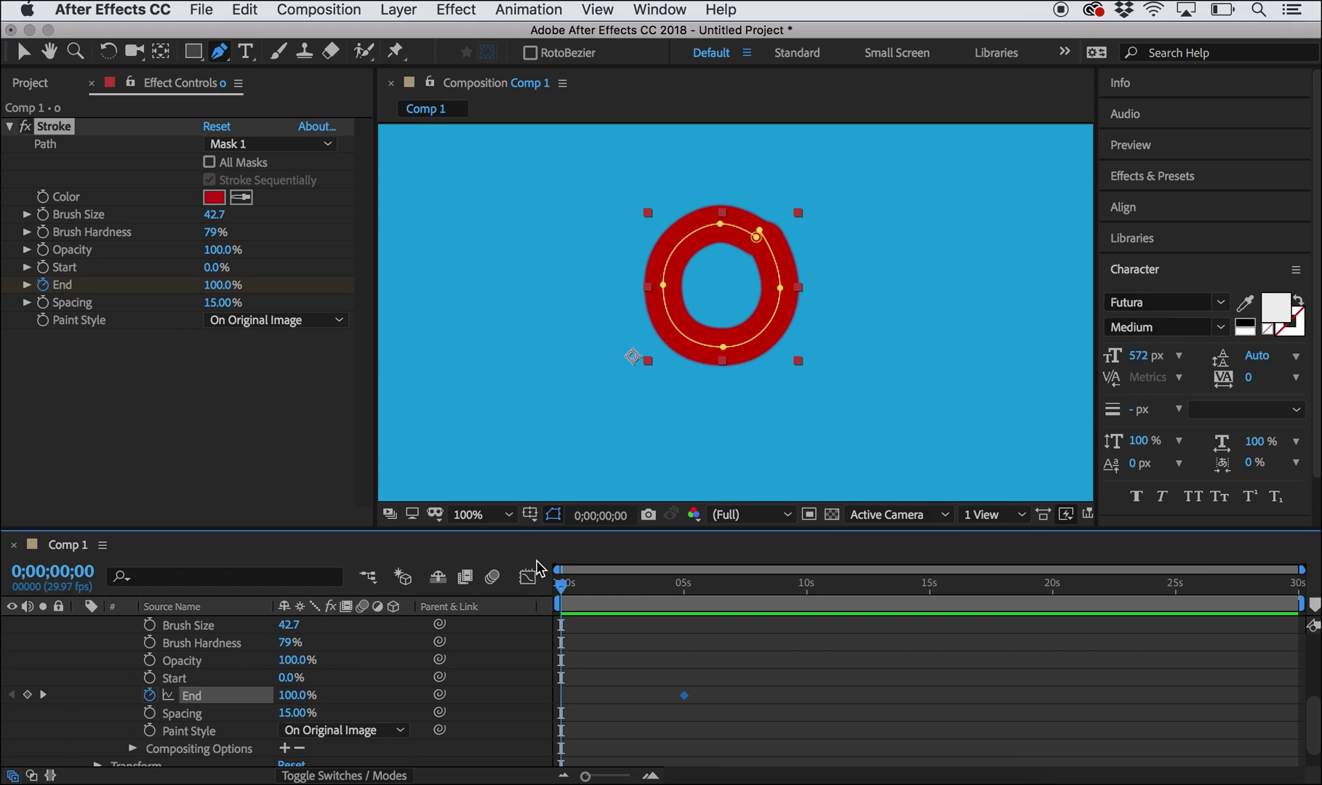
pyautogui.click(28, 695)
pyautogui.click(294, 696)
pyautogui.write('60')
pyautogui.press('Return')
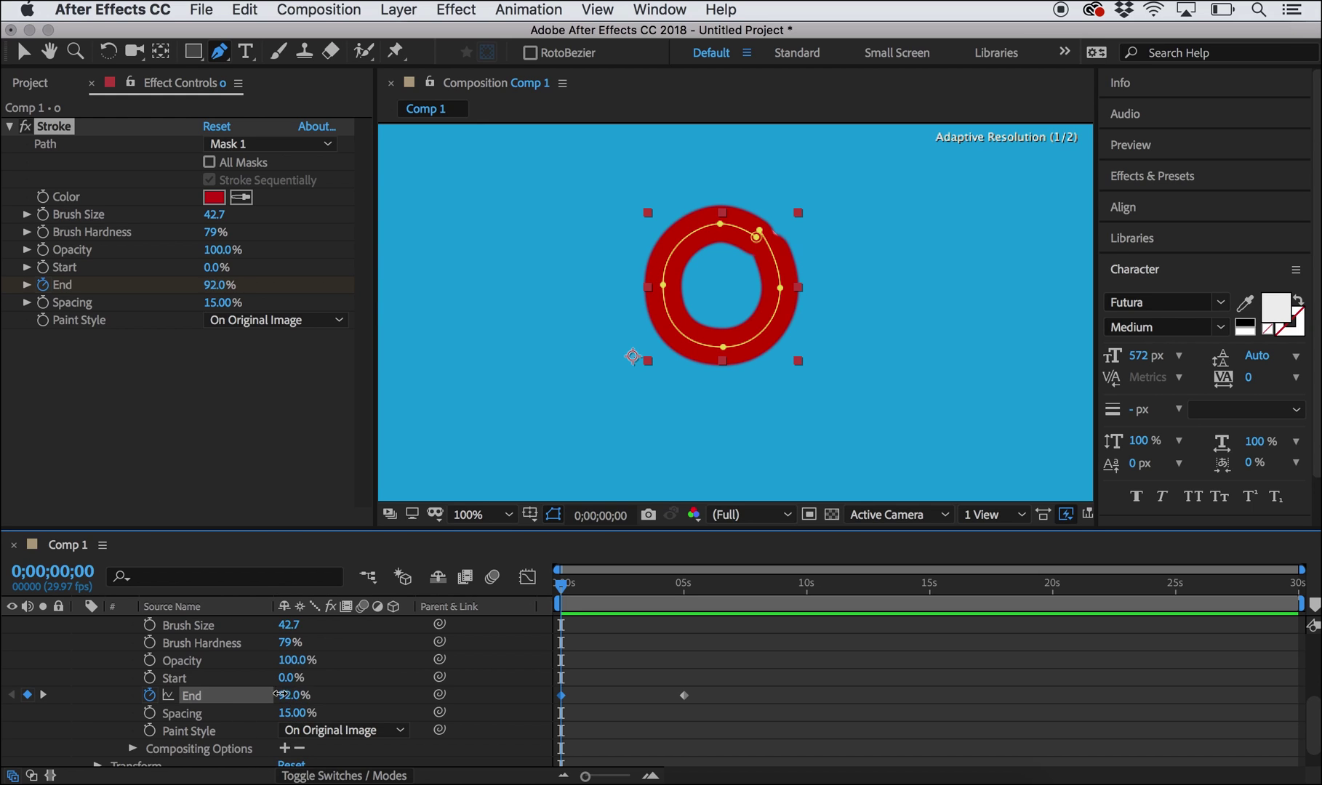
pyautogui.moveTo(238, 688); pyautogui.dragTo(57, 679)
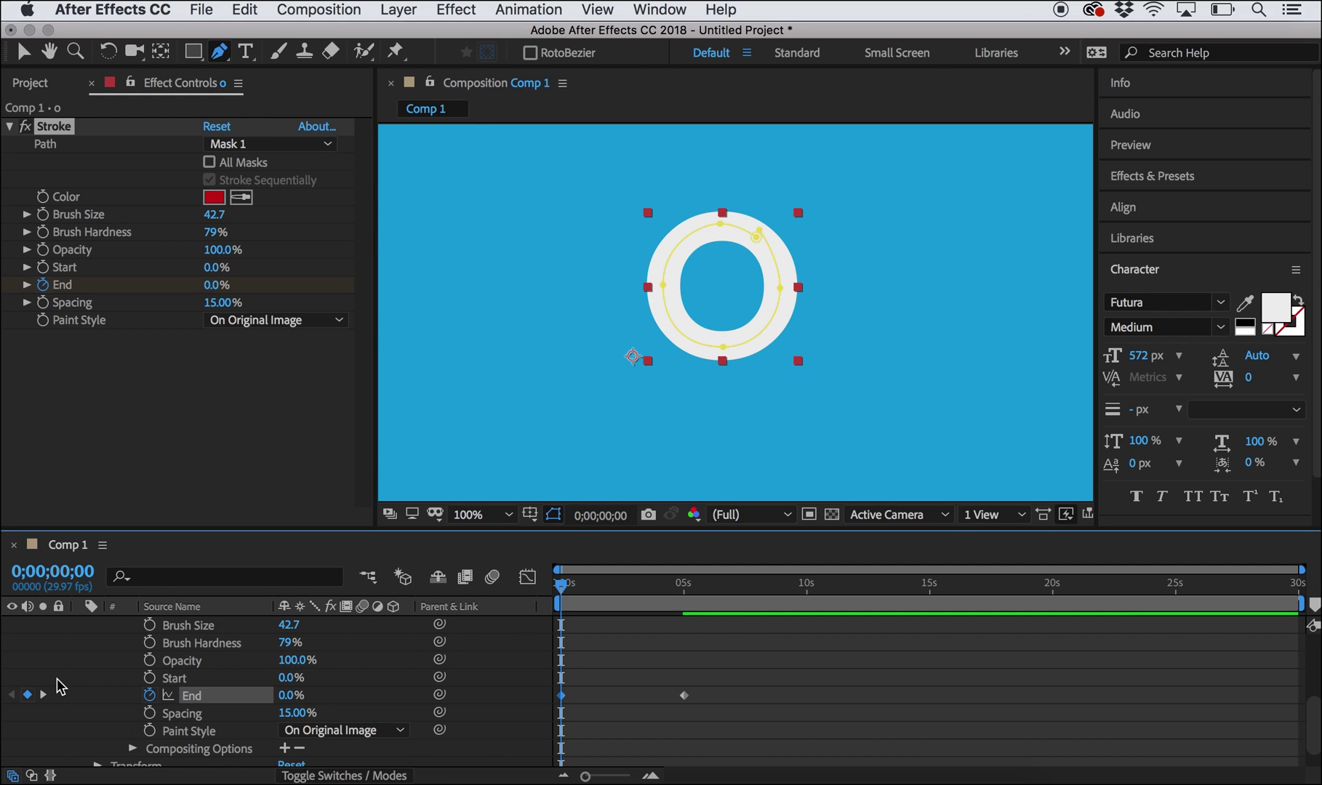
pyautogui.click(685, 588)
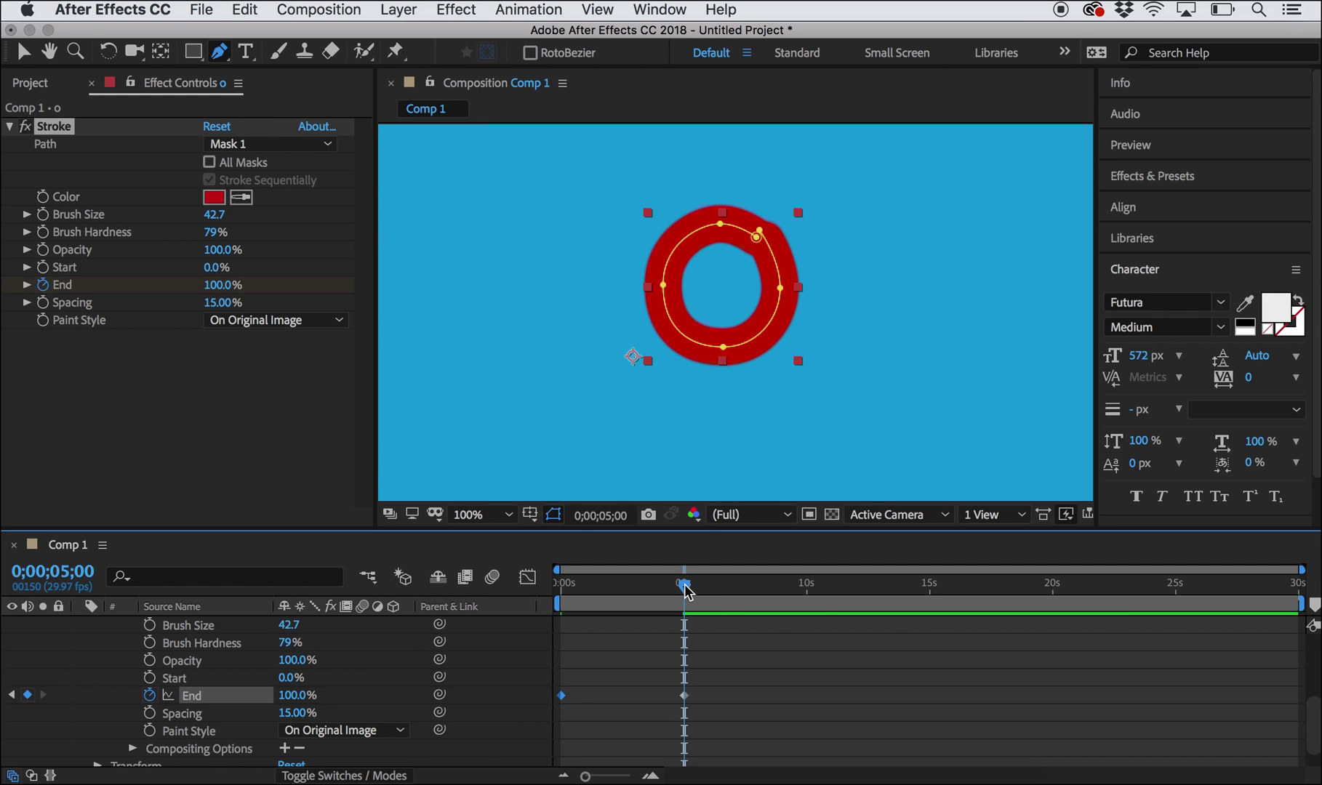
# Preview the red stroke draw-on from 0 seconds, then show the Preview panel's playback options
pyautogui.moveTo(685, 588); pyautogui.dragTo(542, 590)
pyautogui.press('space')
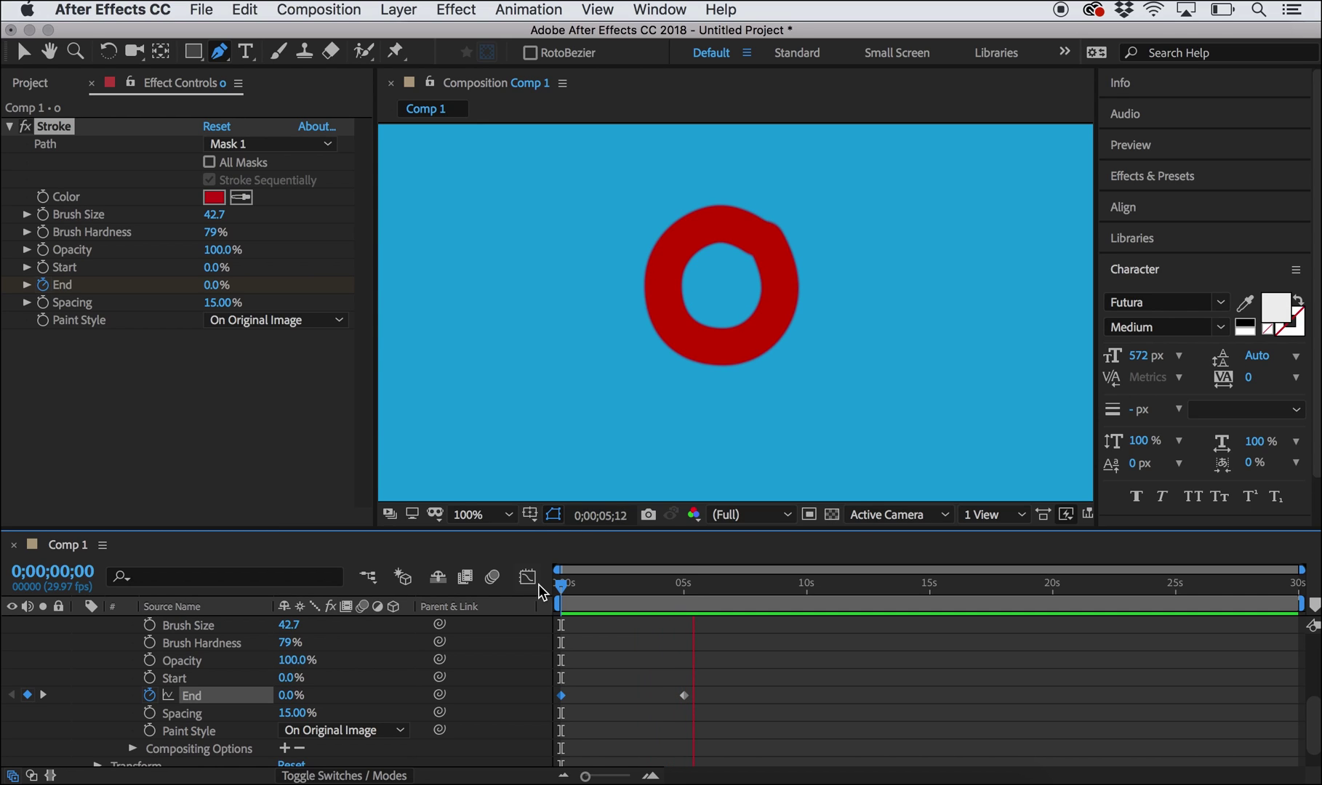
pyautogui.press('space')
pyautogui.click(1140, 144)
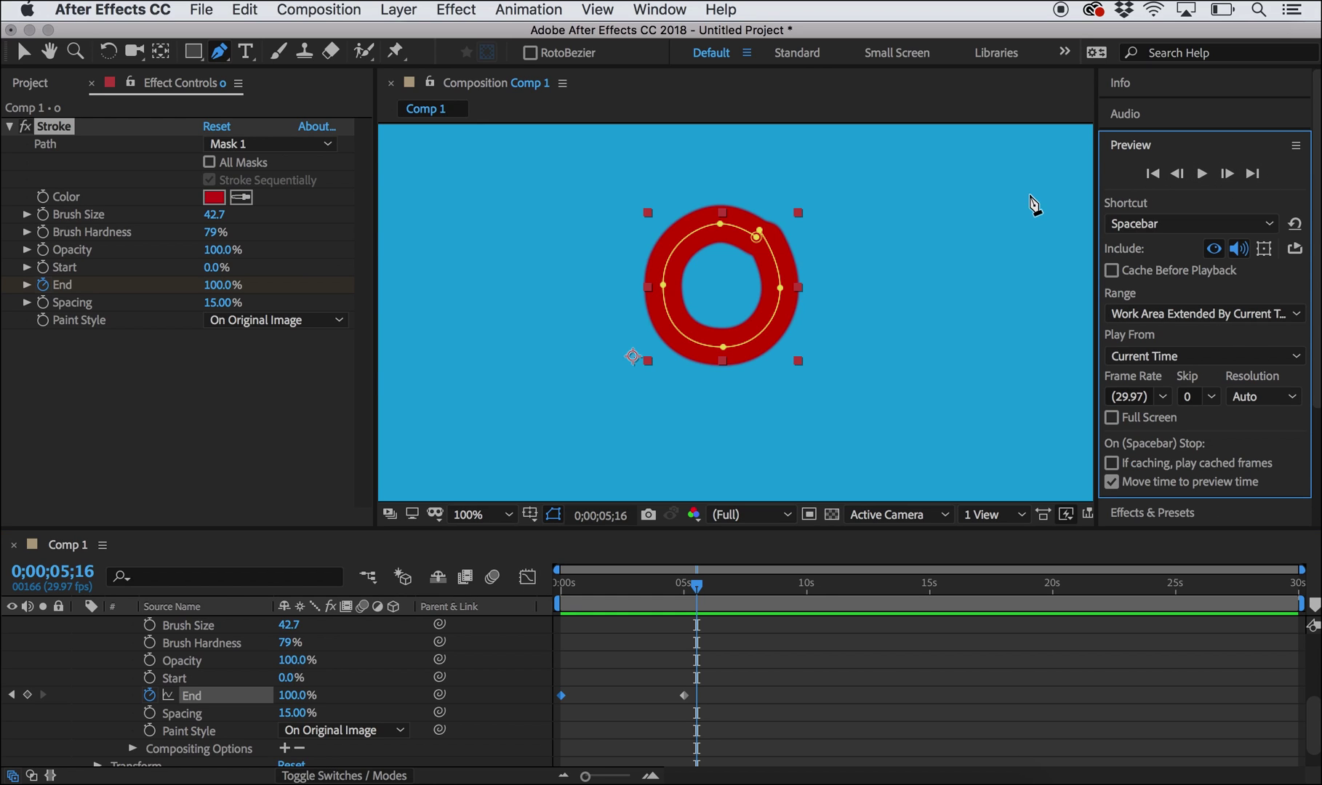
# Switch the Stroke paint style to Reveal Original Image and preview it from the start
pyautogui.click(309, 322)
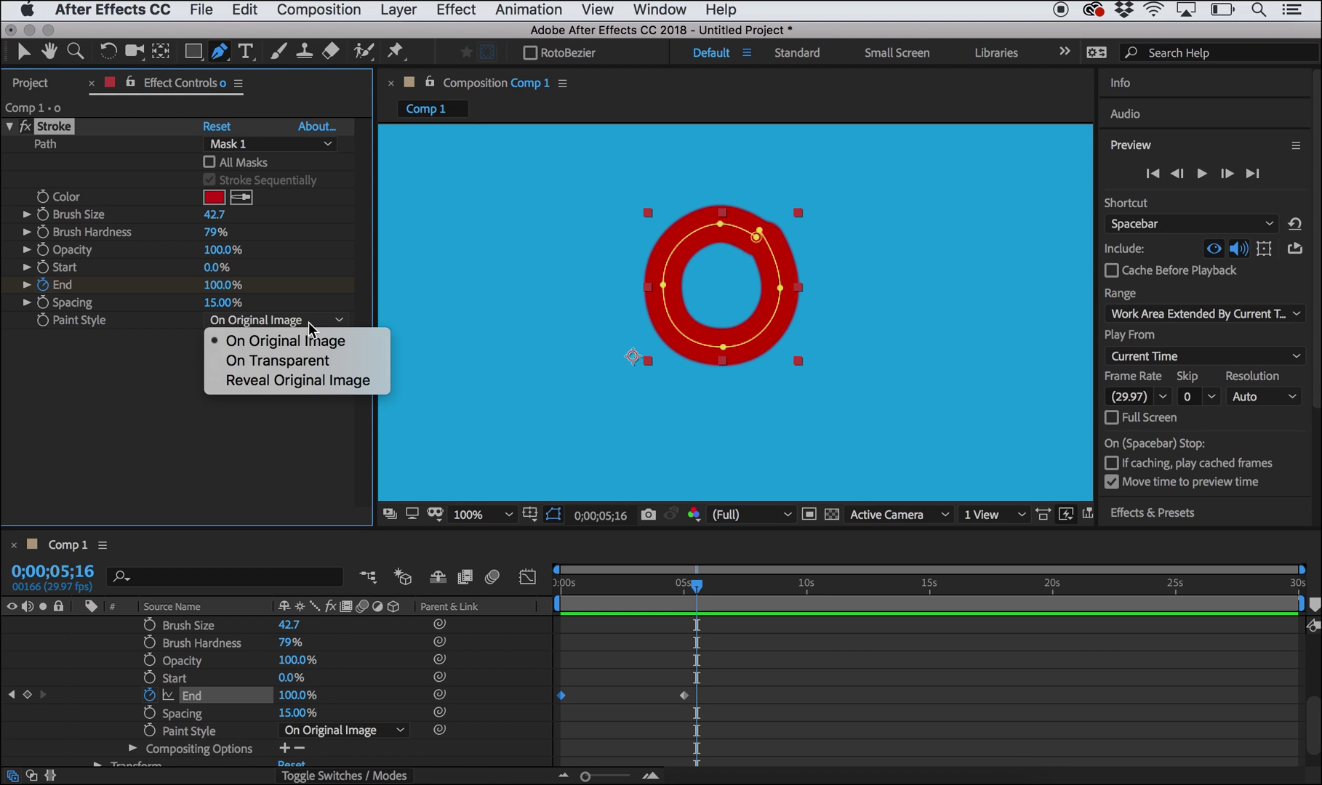
pyautogui.click(305, 380)
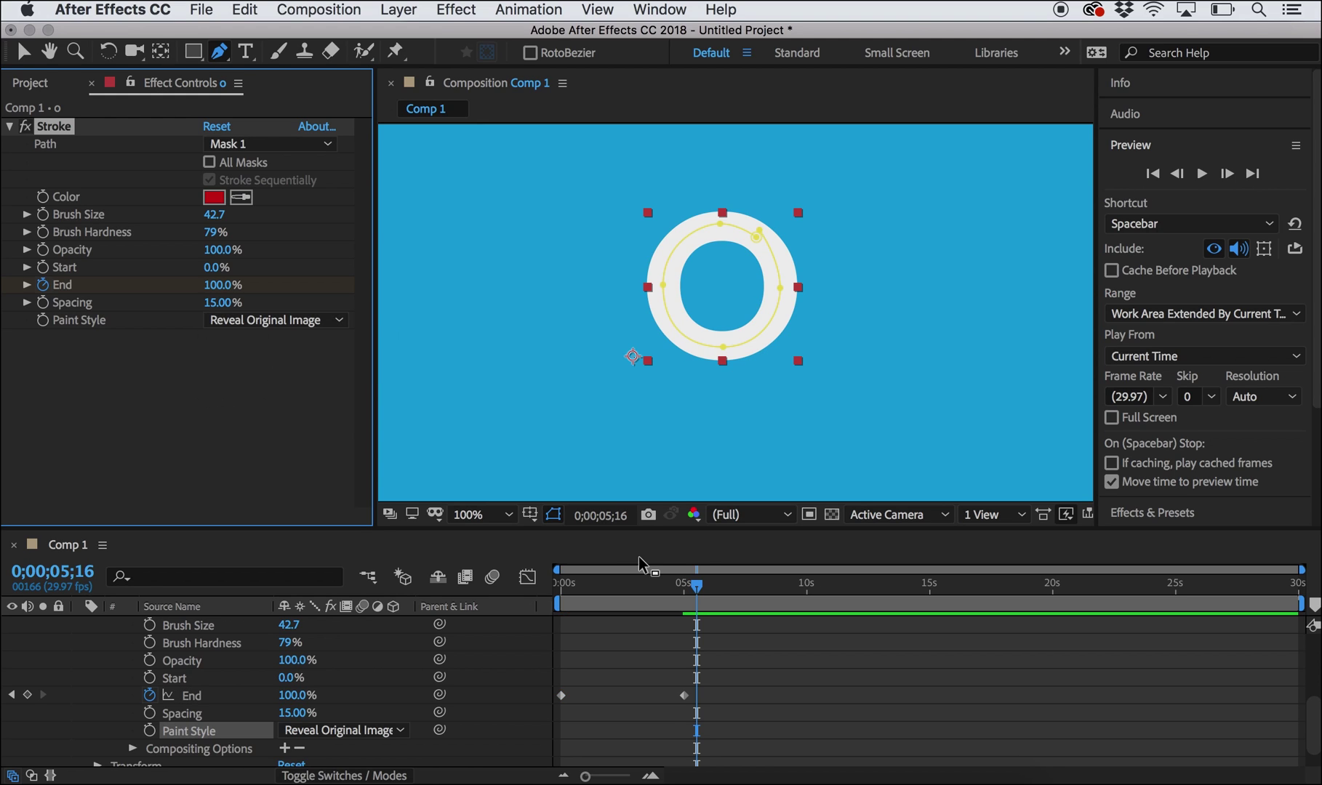
pyautogui.moveTo(697, 589); pyautogui.dragTo(560, 586)
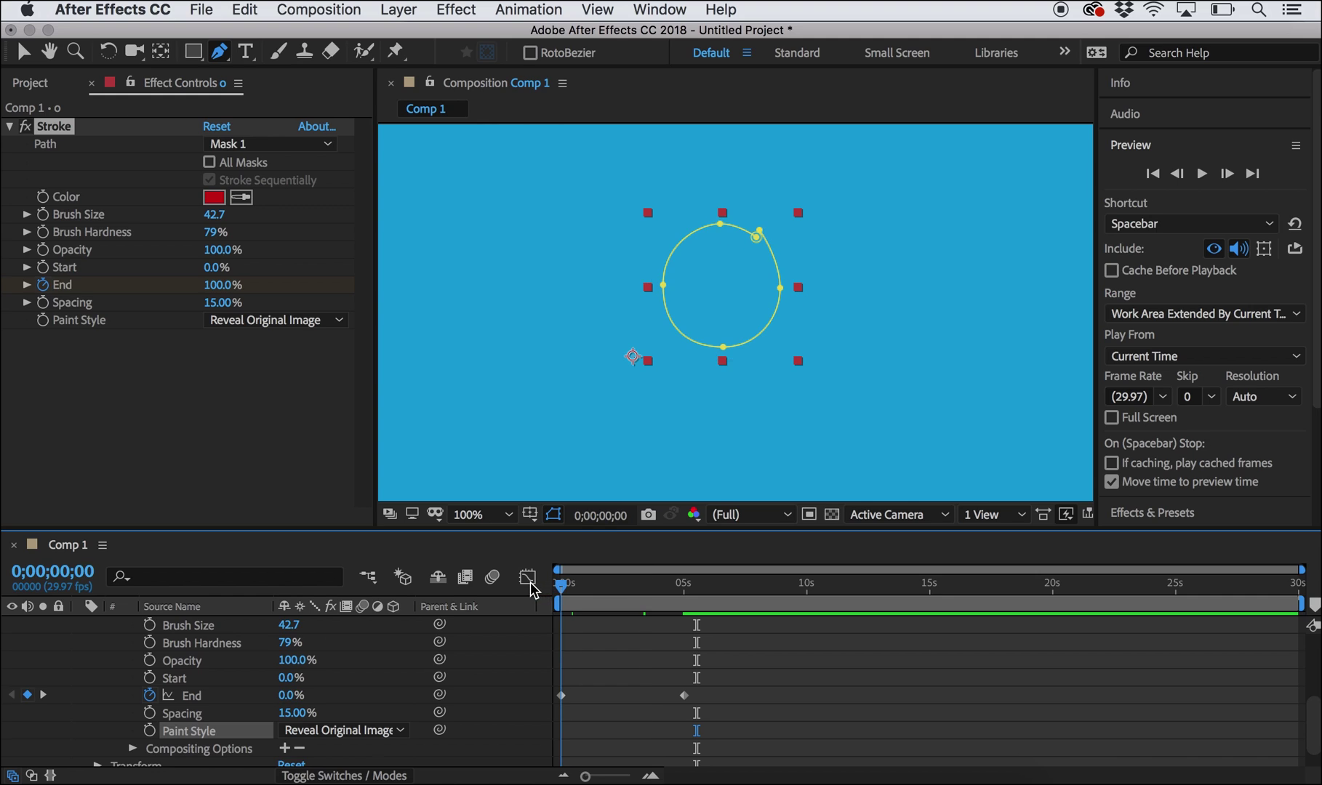
pyautogui.press('space')
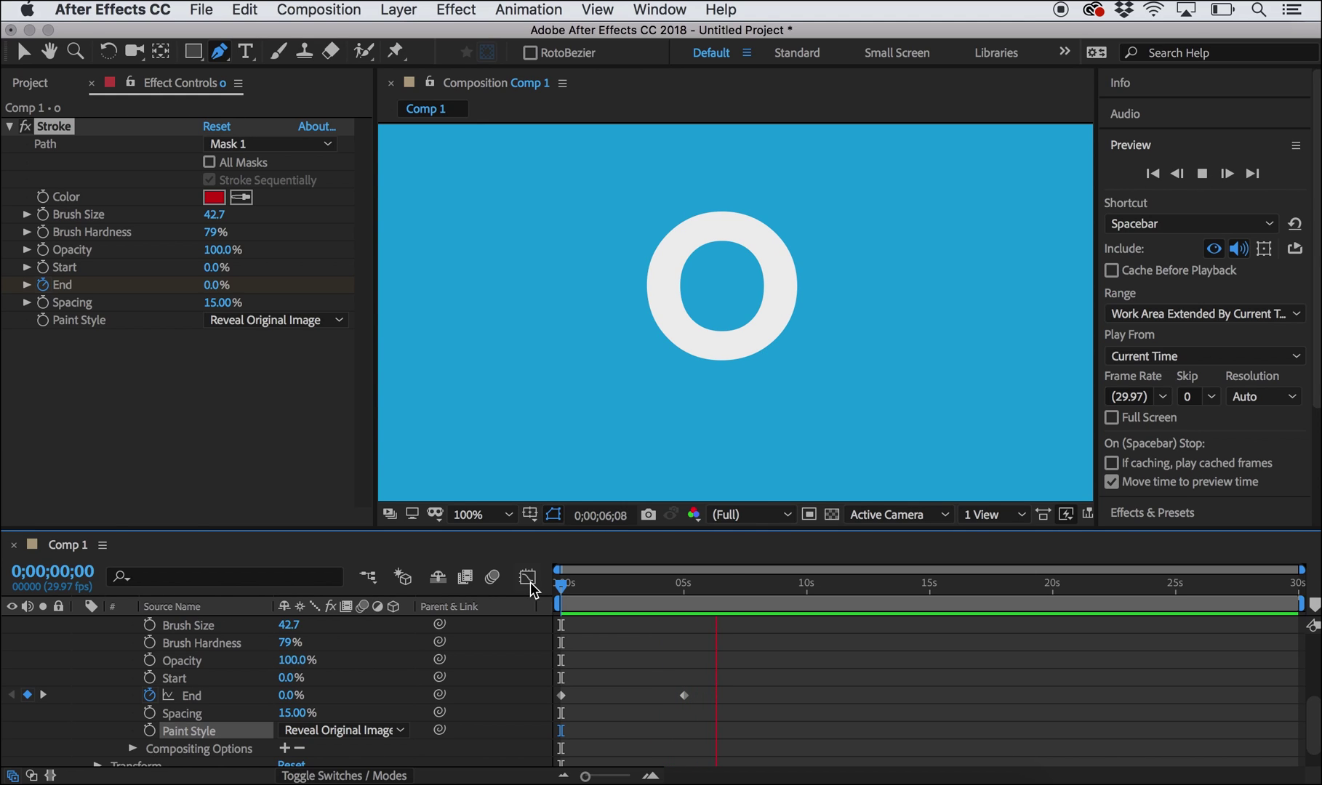
pyautogui.press('space')
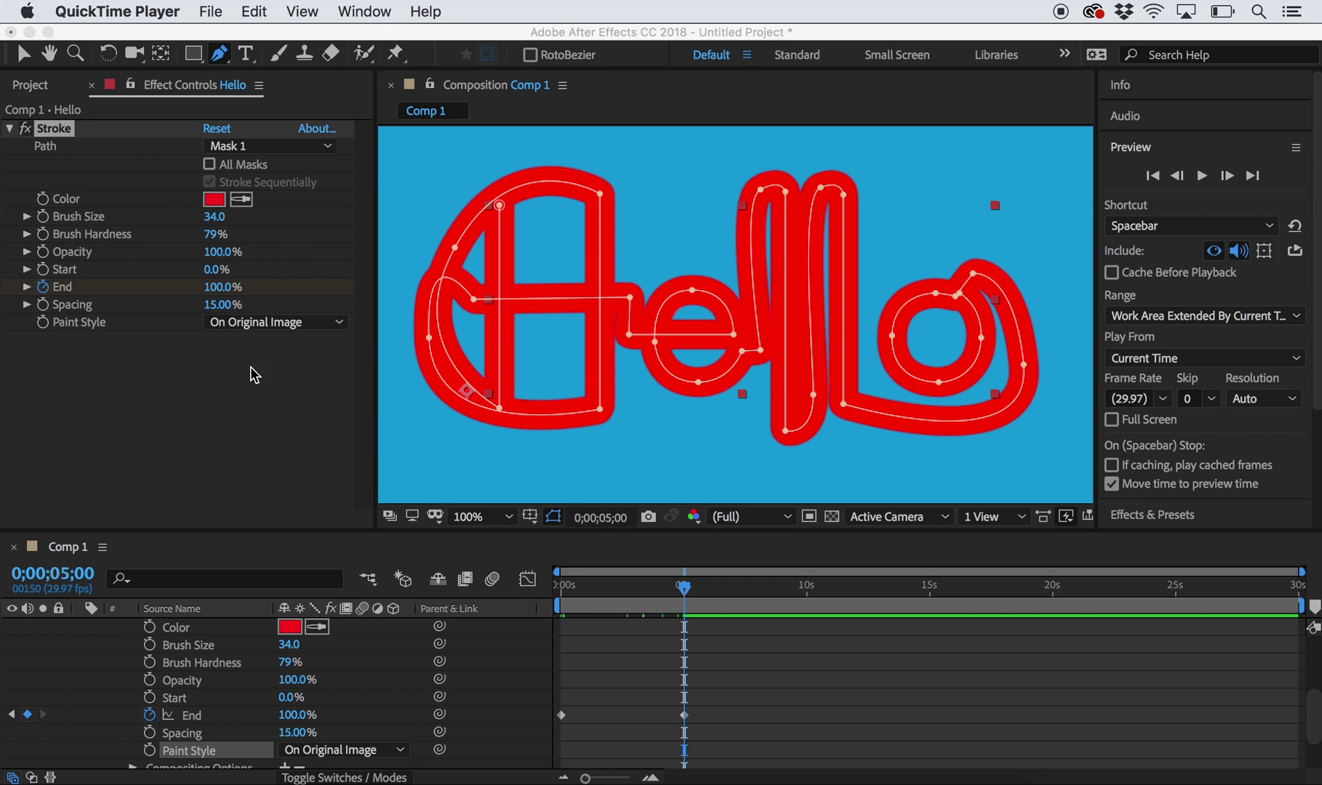
# Return the Hello example to 0;00;00;00, where Stroke End reads 0%
pyautogui.click(681, 599)
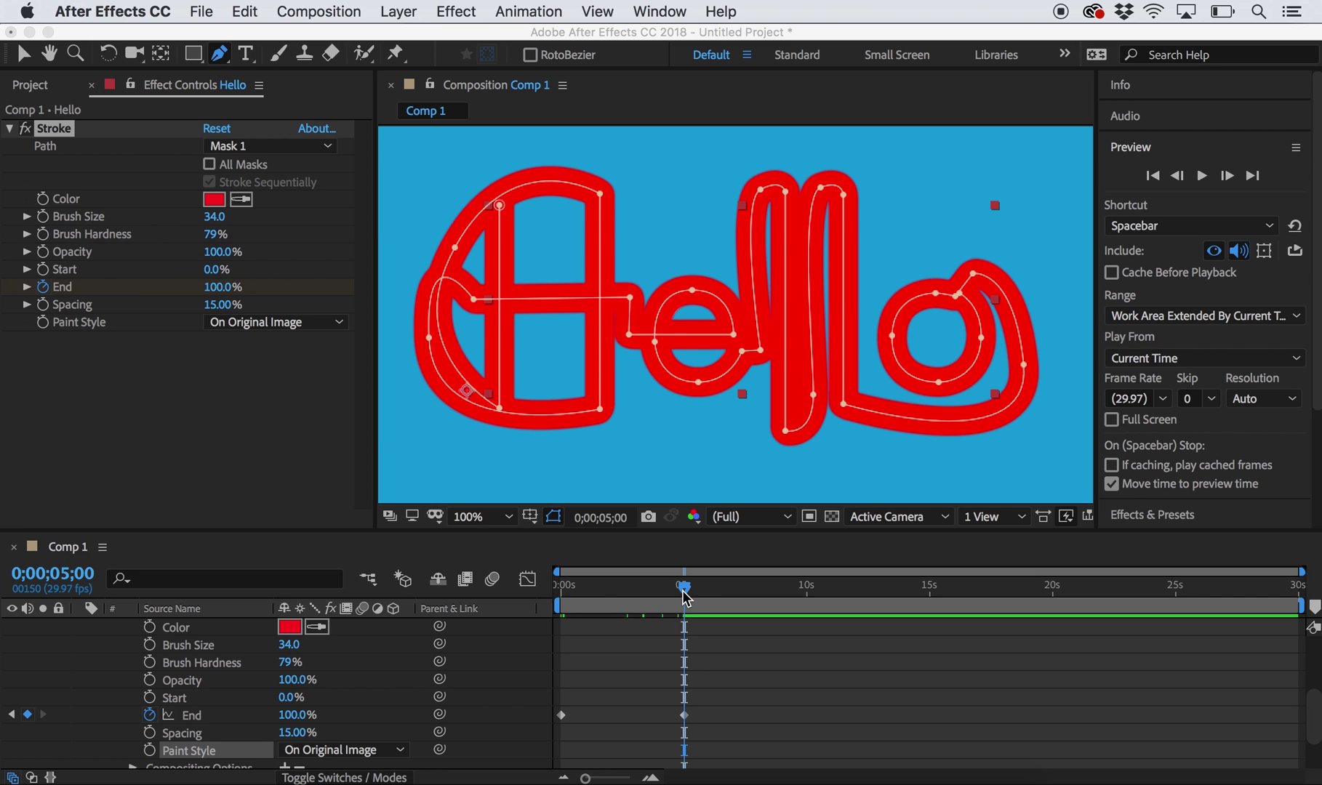
pyautogui.moveTo(683, 589)
pyautogui.mouseDown()
pyautogui.moveTo(594, 575)
pyautogui.moveTo(539, 584)
pyautogui.moveTo(712, 574)
pyautogui.moveTo(534, 564)
pyautogui.mouseUp()
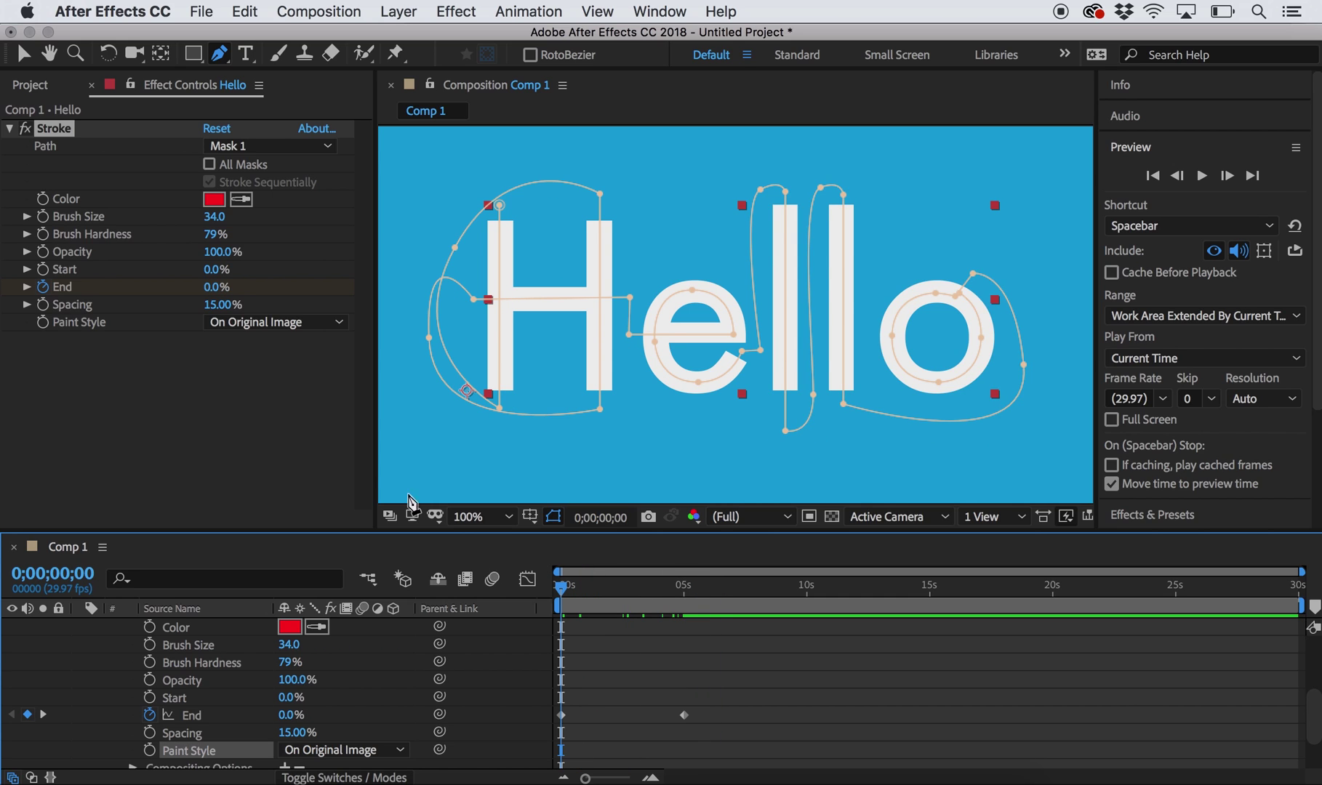
# Set the Hello stroke to Reveal Original Image, move the End keyframe to 0;00;02;17, and preview
pyautogui.click(230, 328)
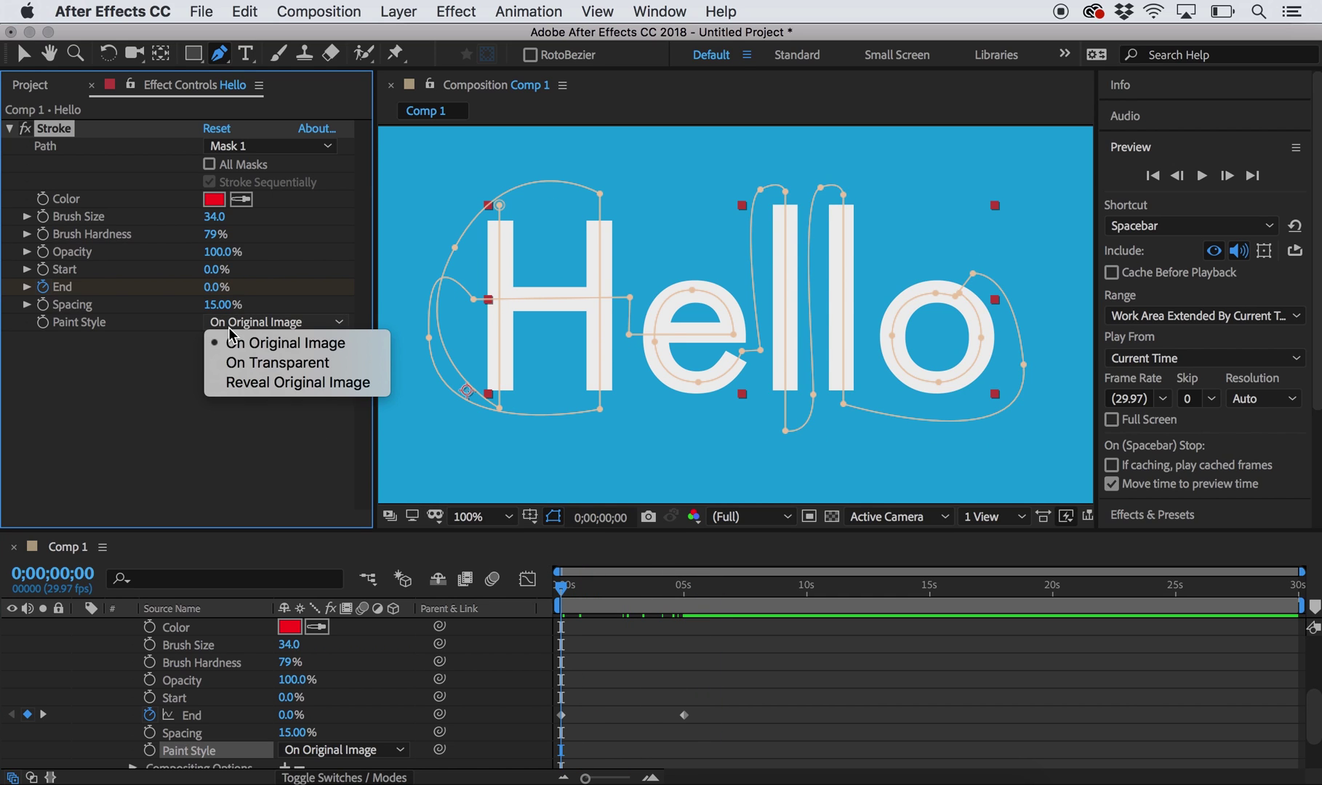
pyautogui.click(234, 383)
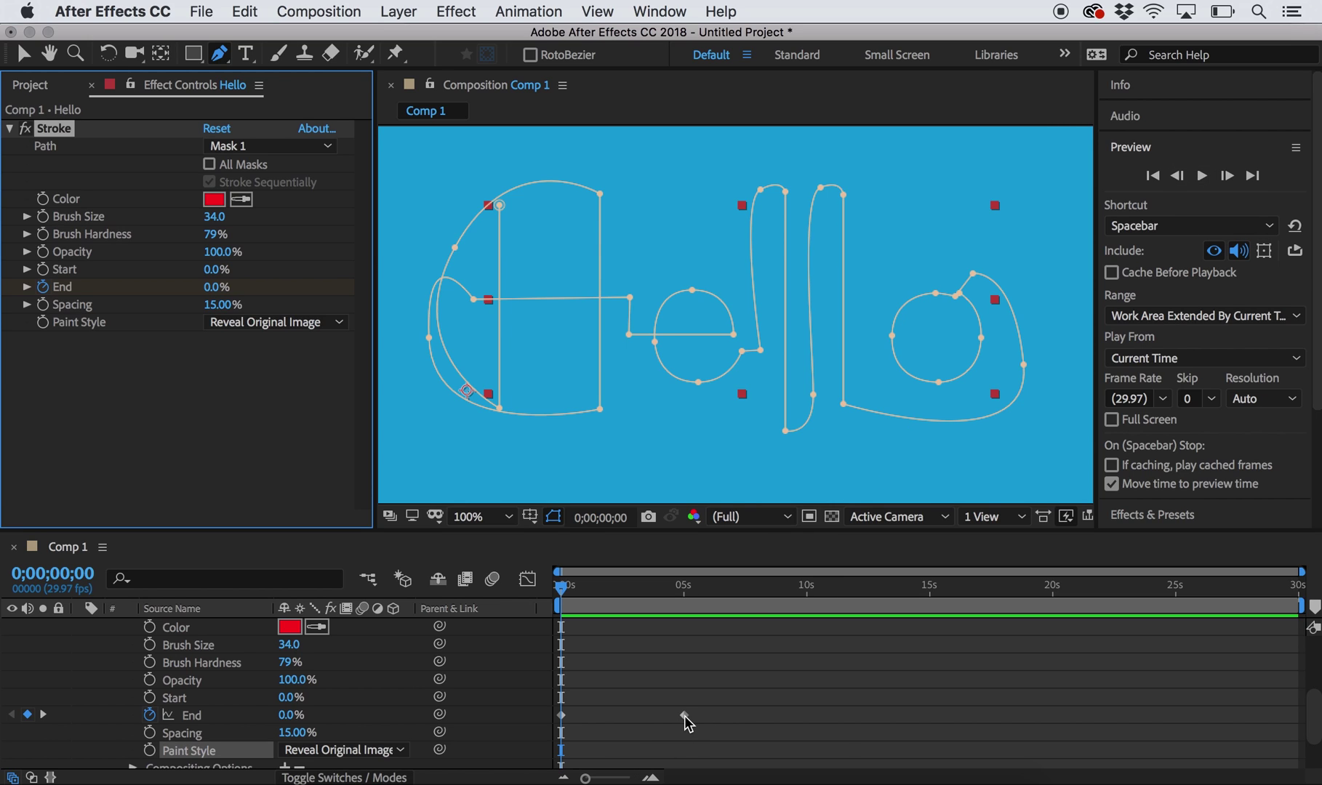
pyautogui.moveTo(684, 715); pyautogui.dragTo(624, 720)
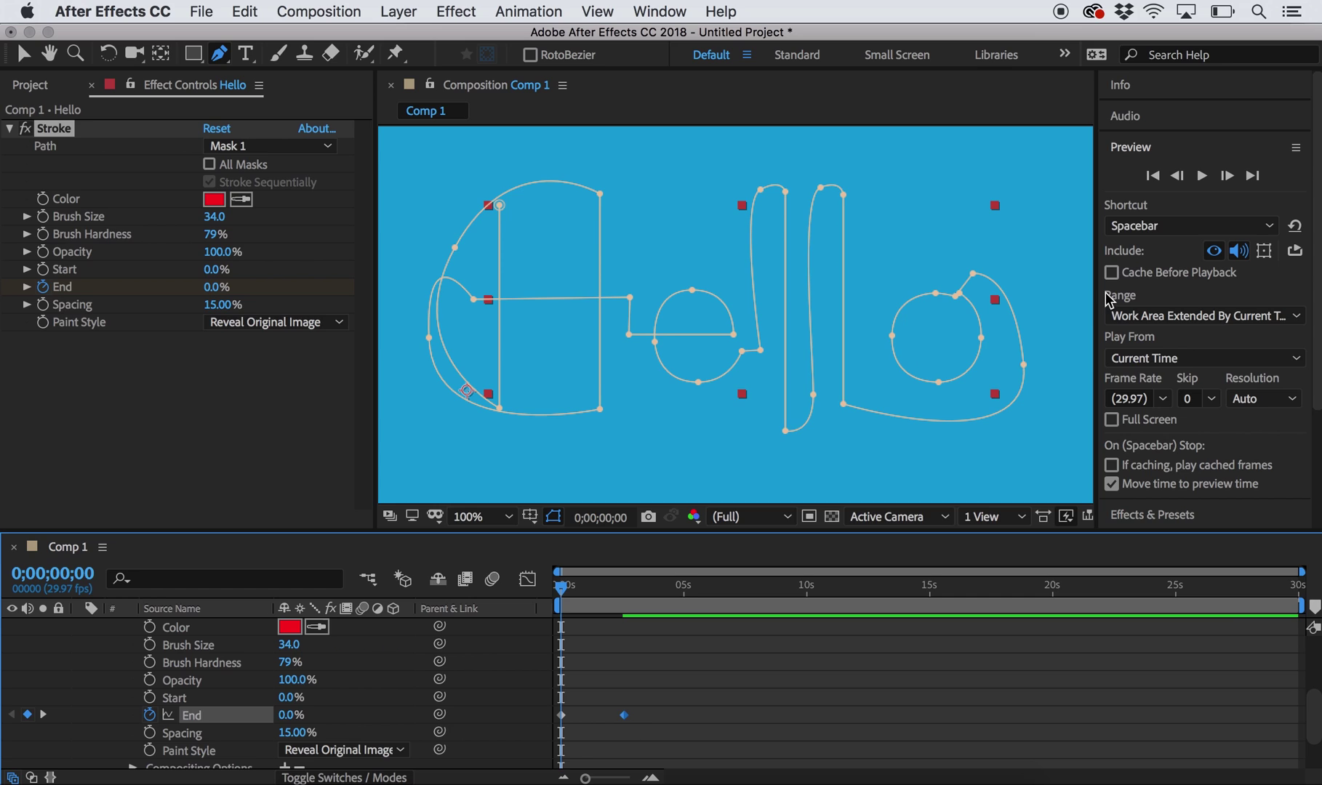
pyautogui.click(1200, 177)
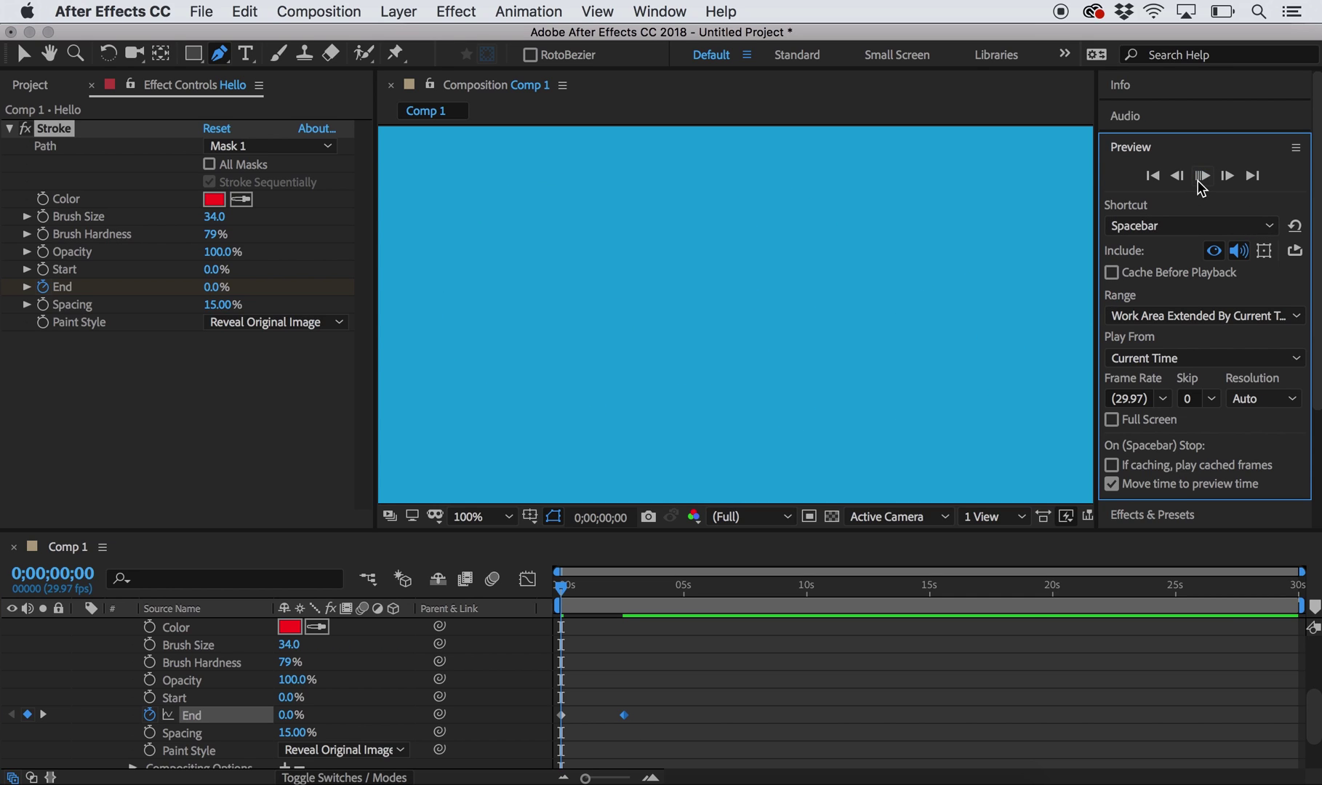